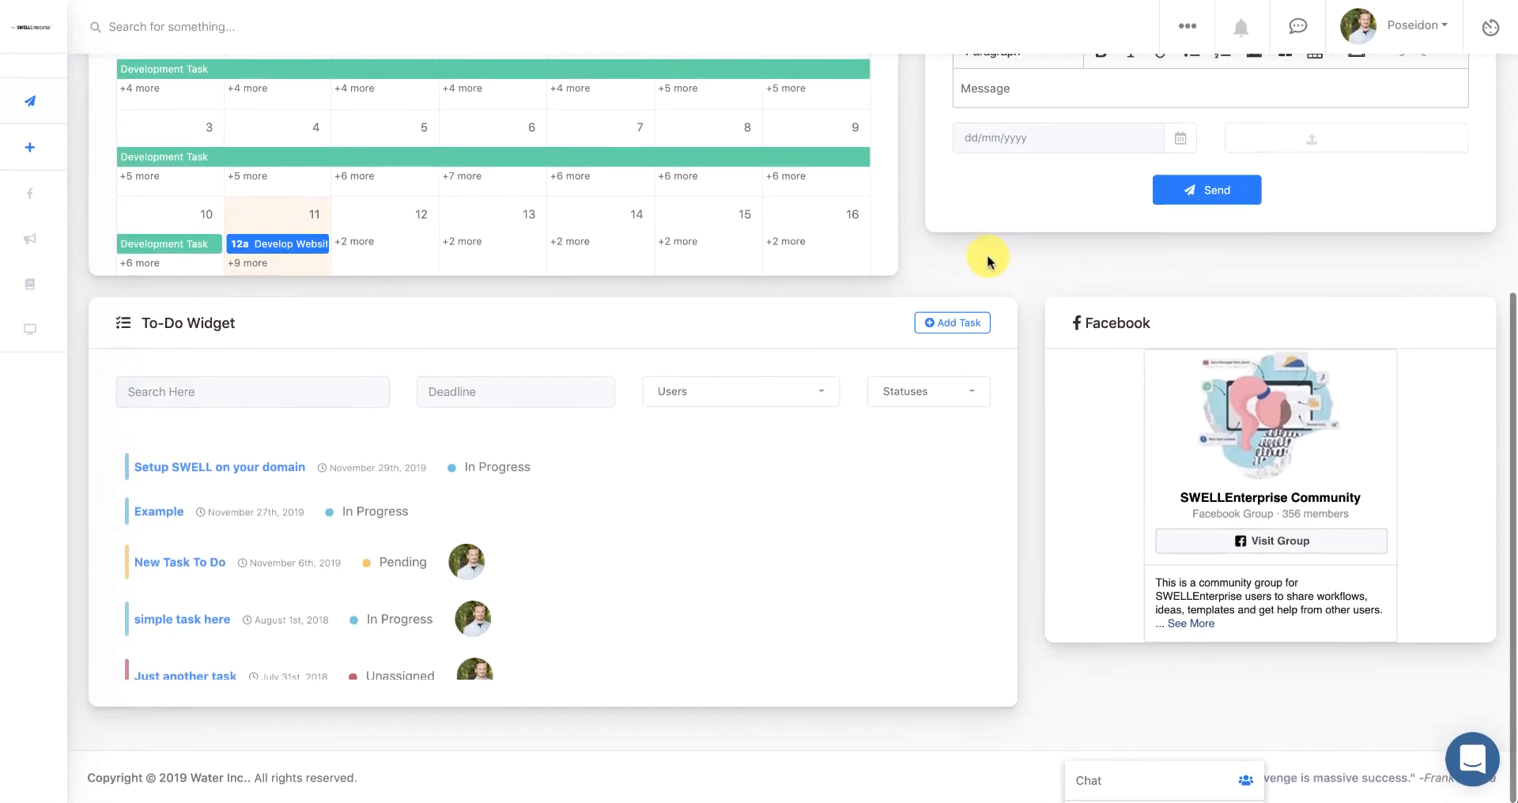
Open the form for creating a new project from the Productivity section
scroll(959, 295, "up", 6)
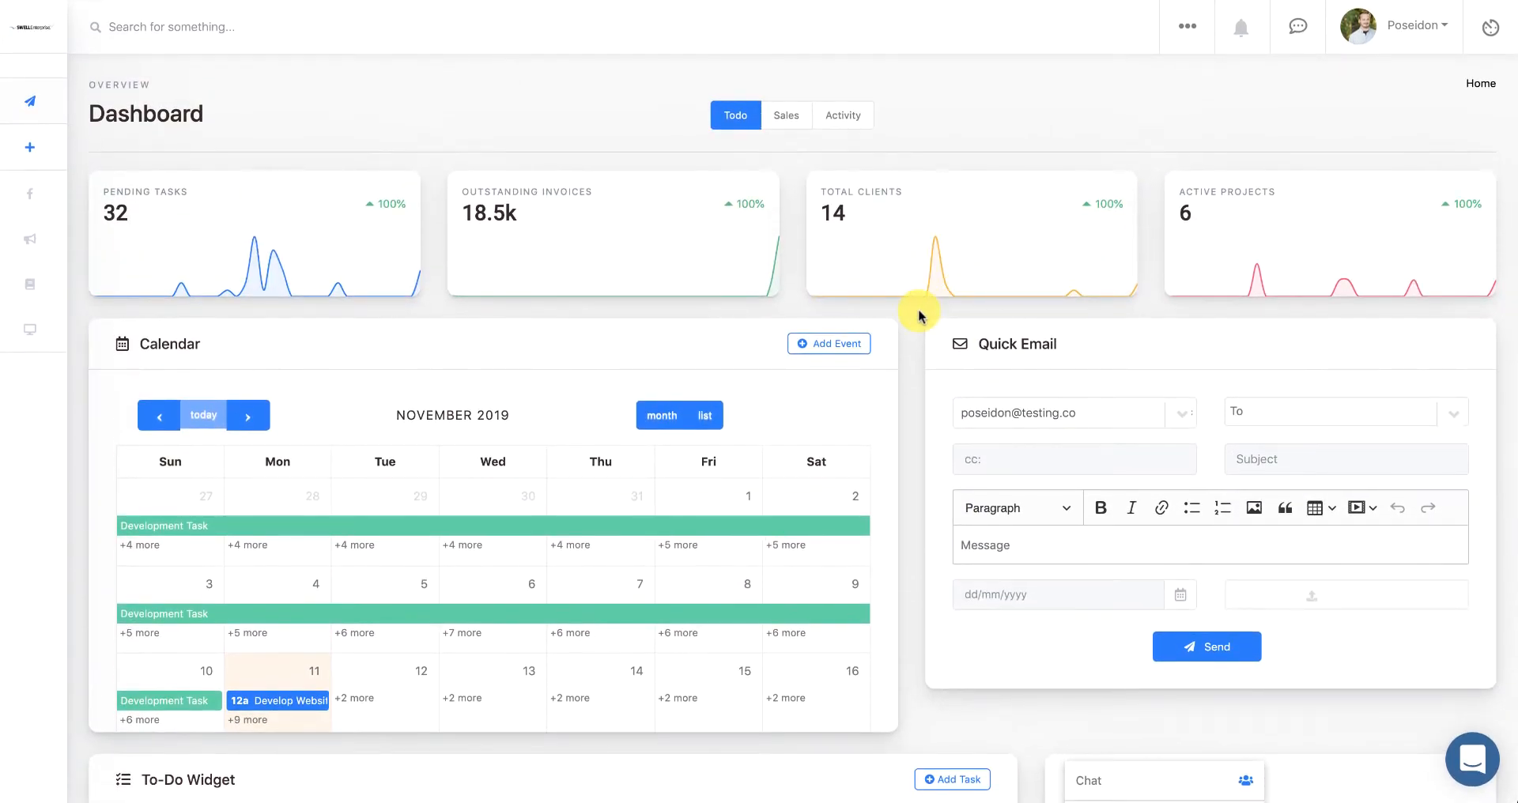
left_click(1182, 32)
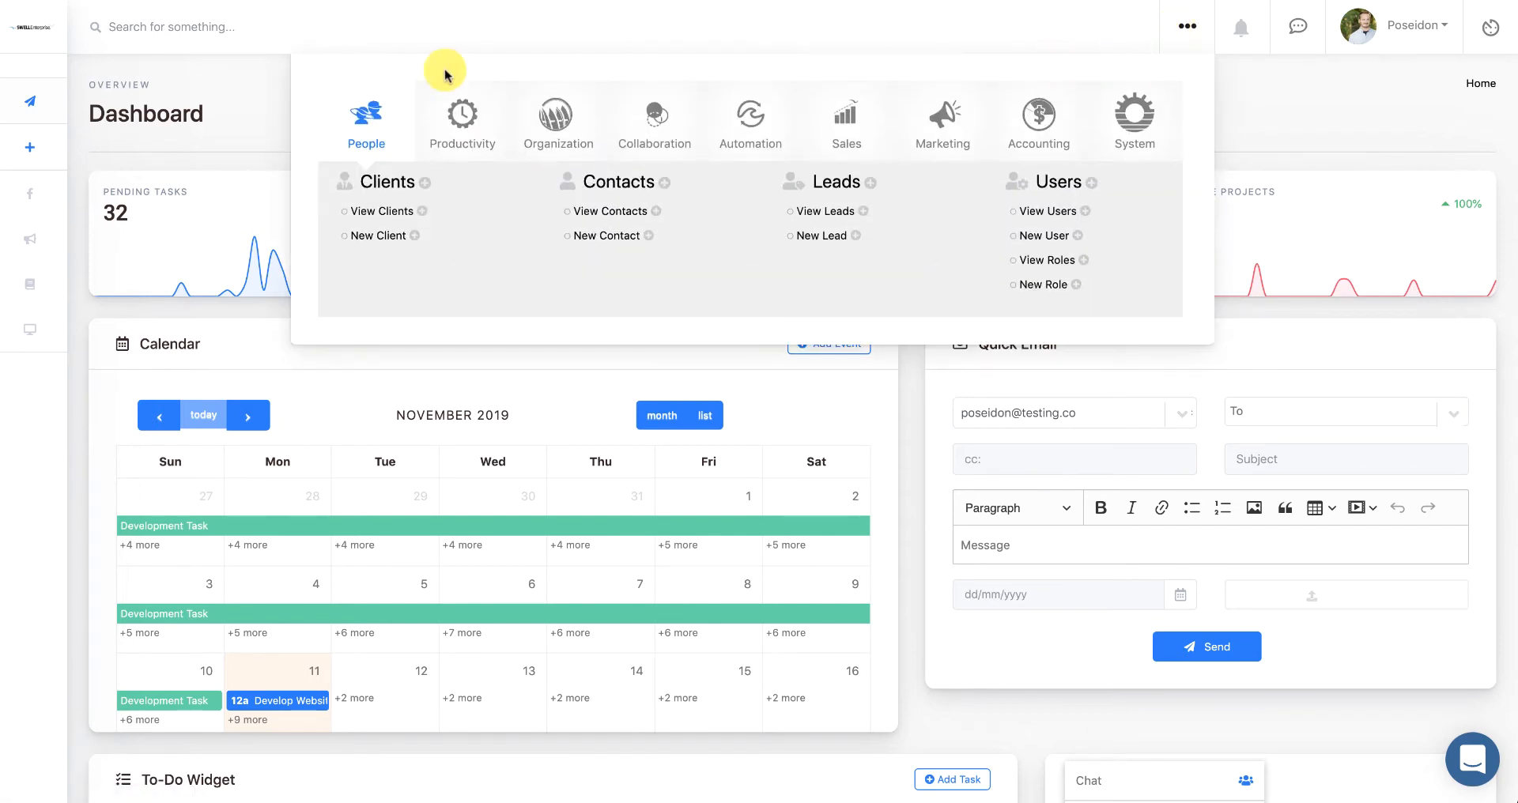
left_click(456, 125)
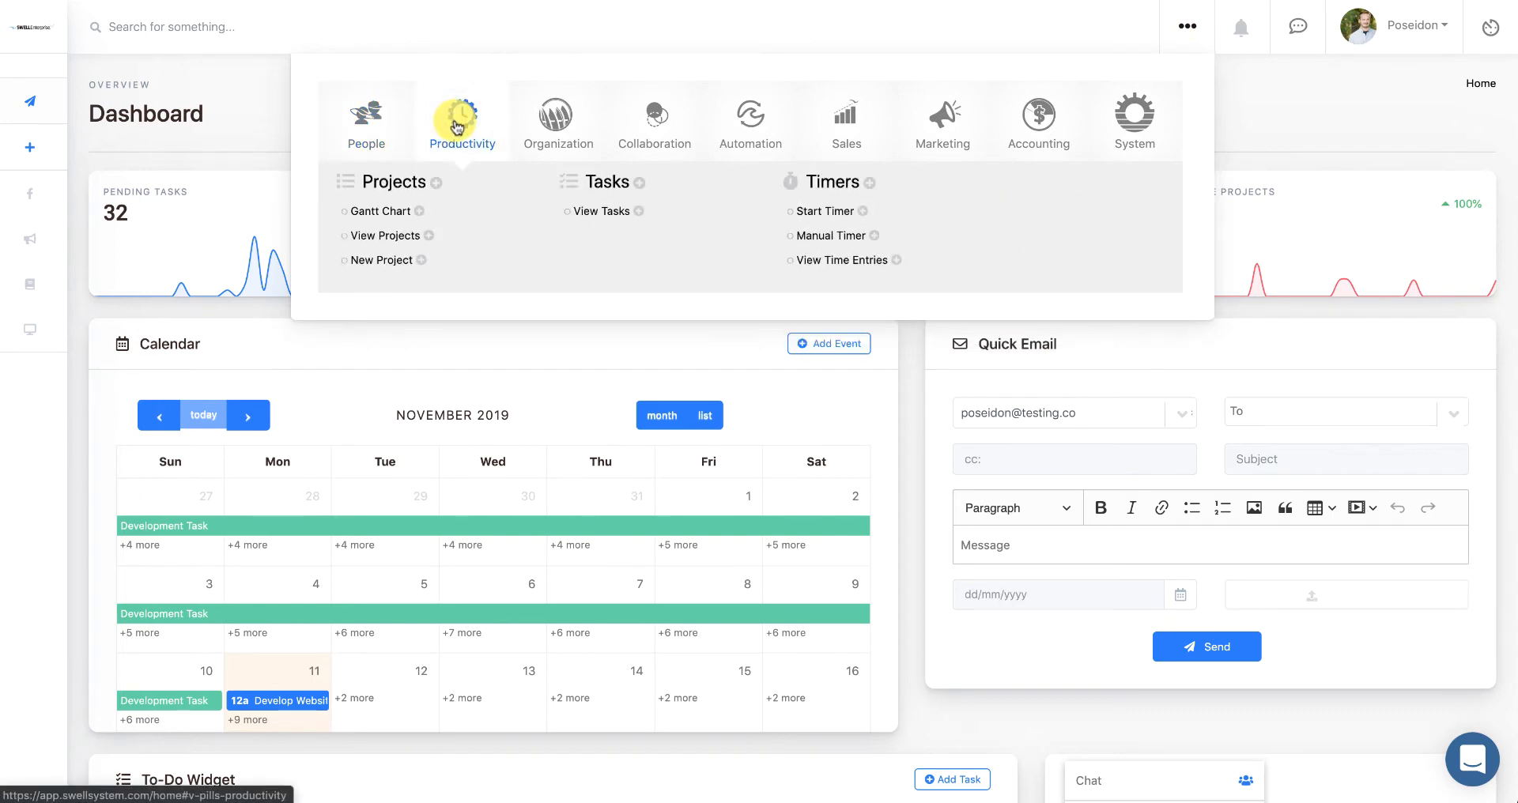
left_click(376, 261)
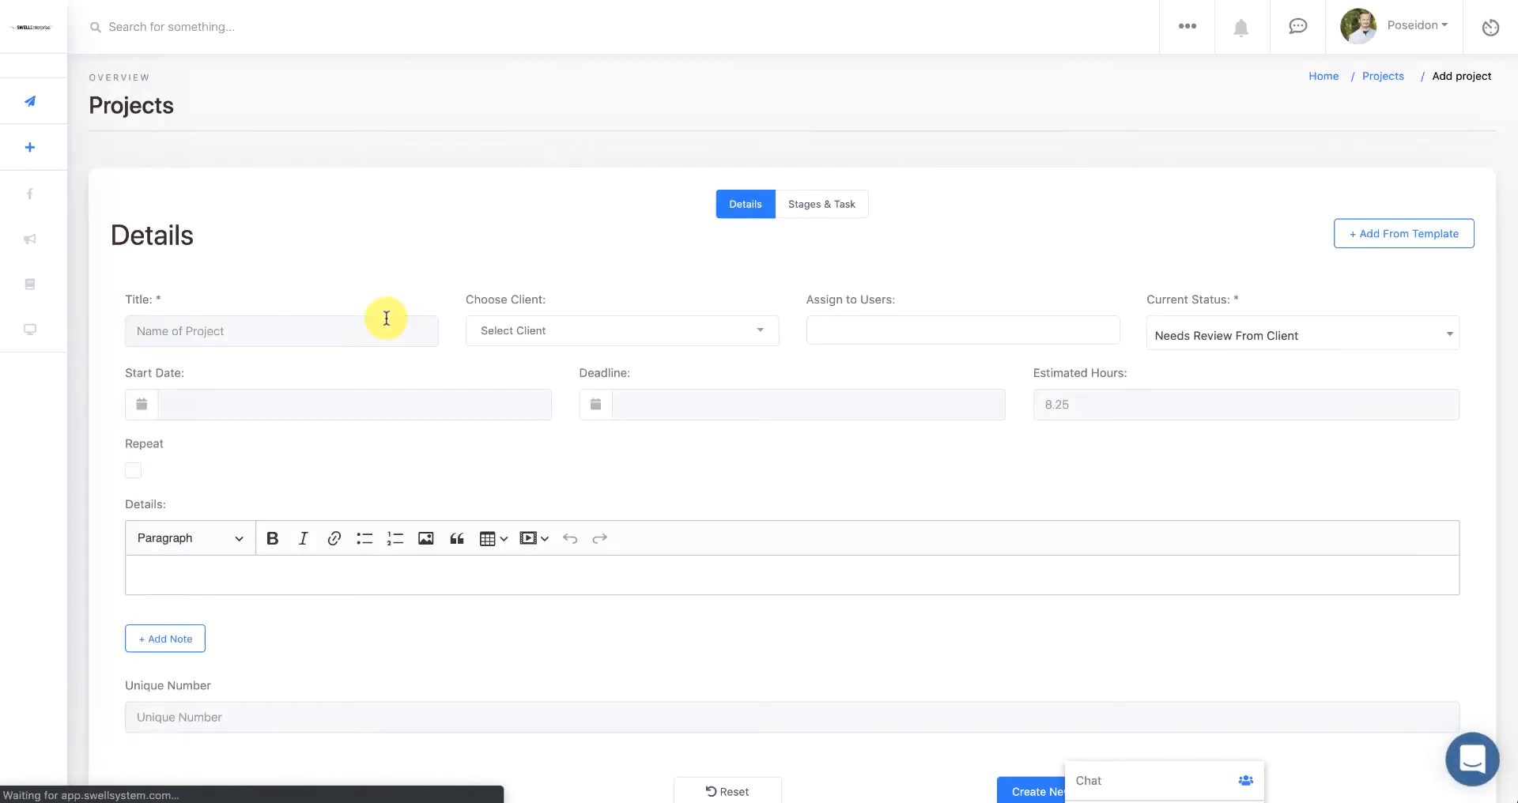
Title the project Example and choose the SWELL Systems, Inc contact as its client
left_click(368, 331)
left_click(368, 330)
type("Example")
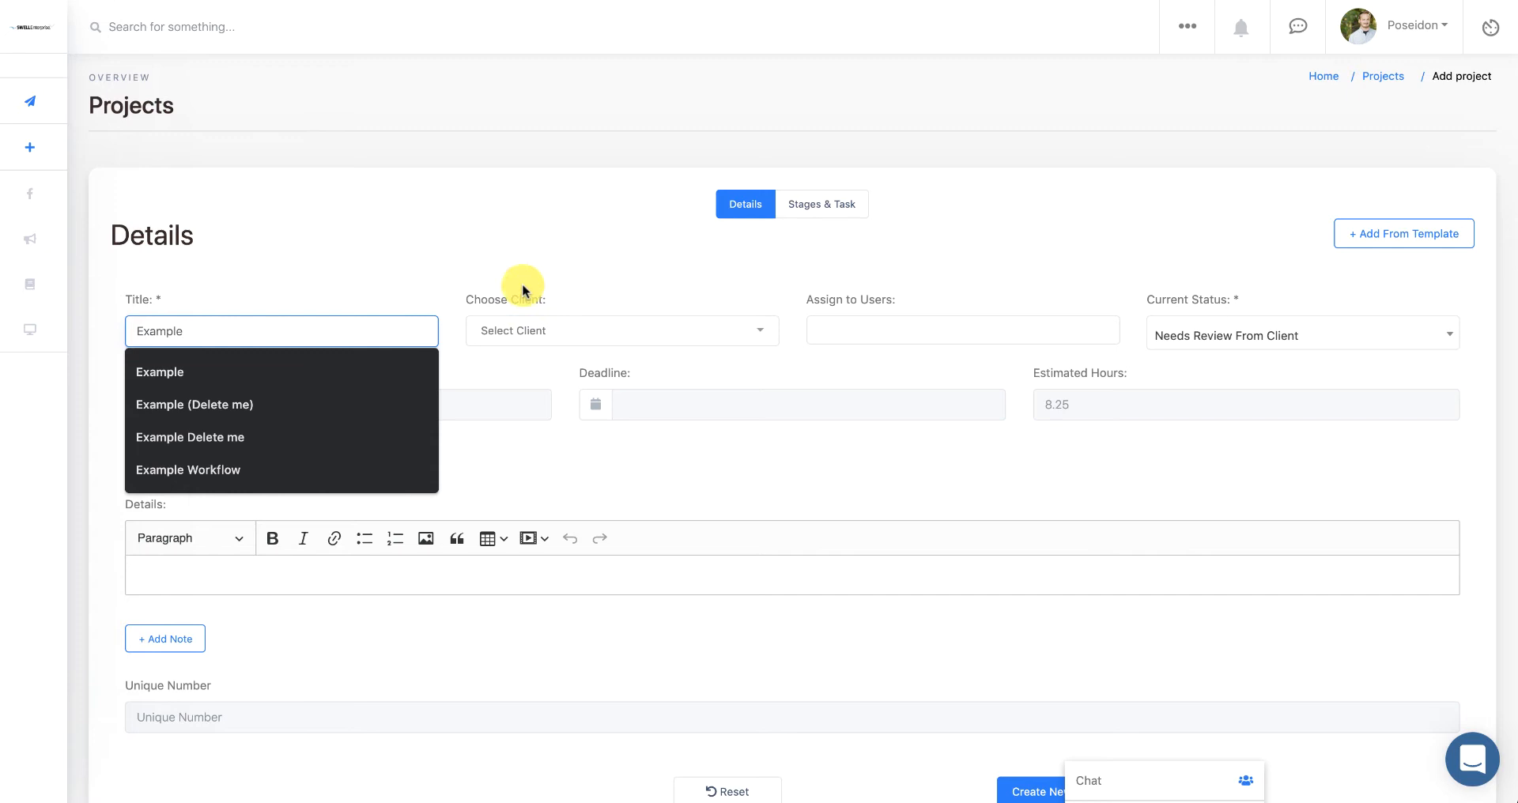
left_click(482, 264)
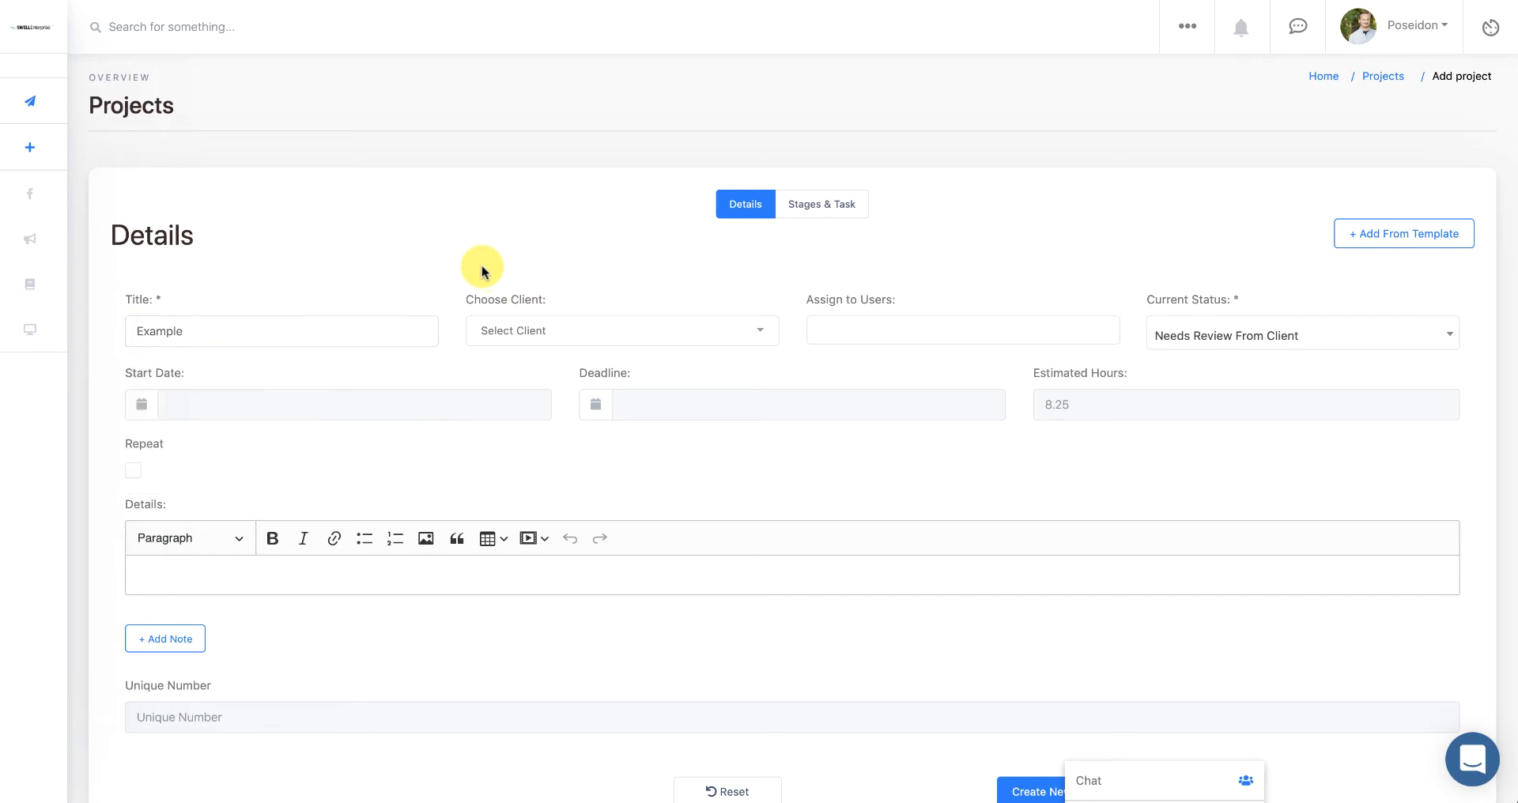
left_click(583, 330)
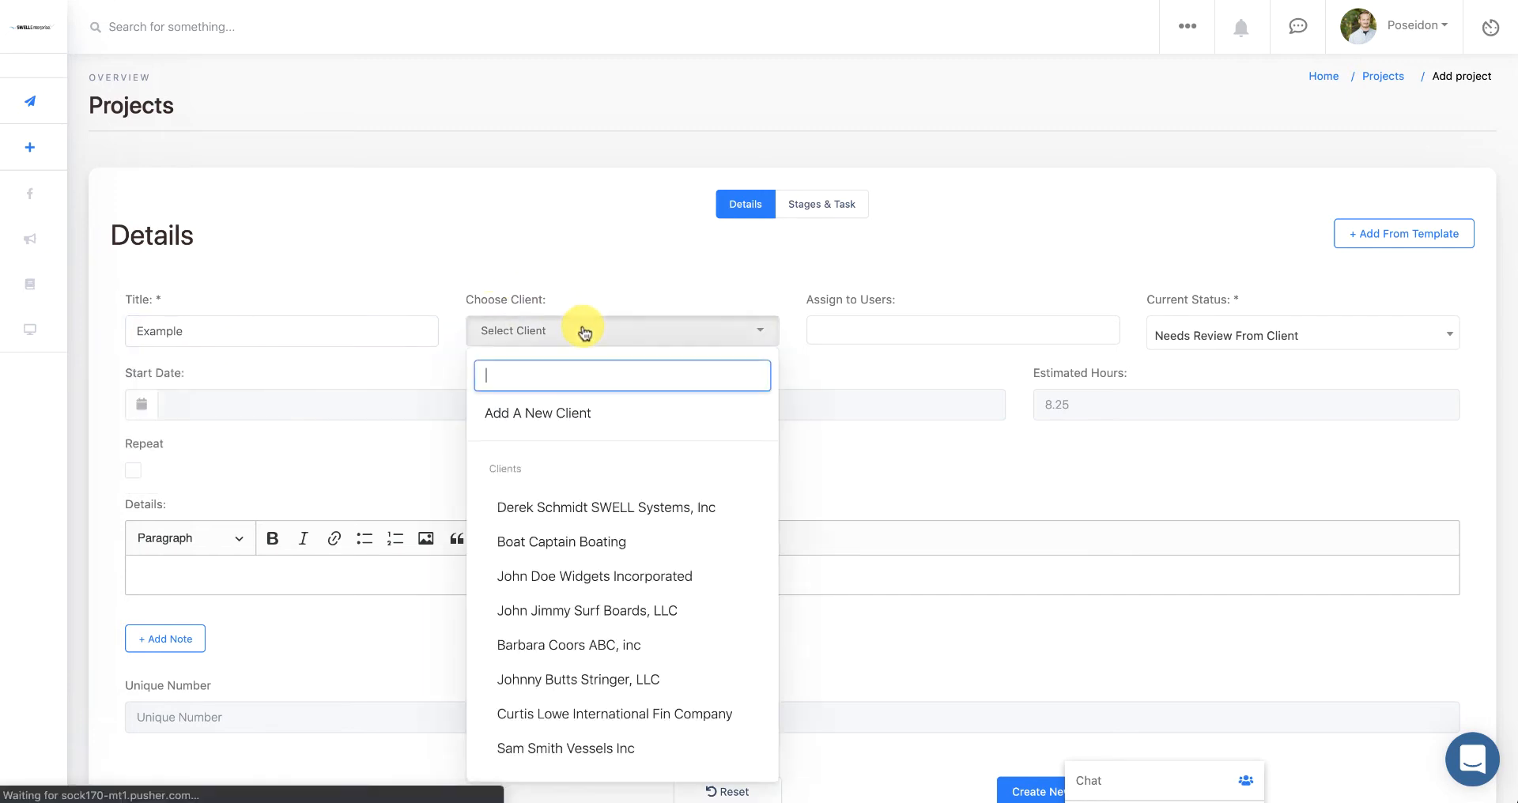
left_click(583, 507)
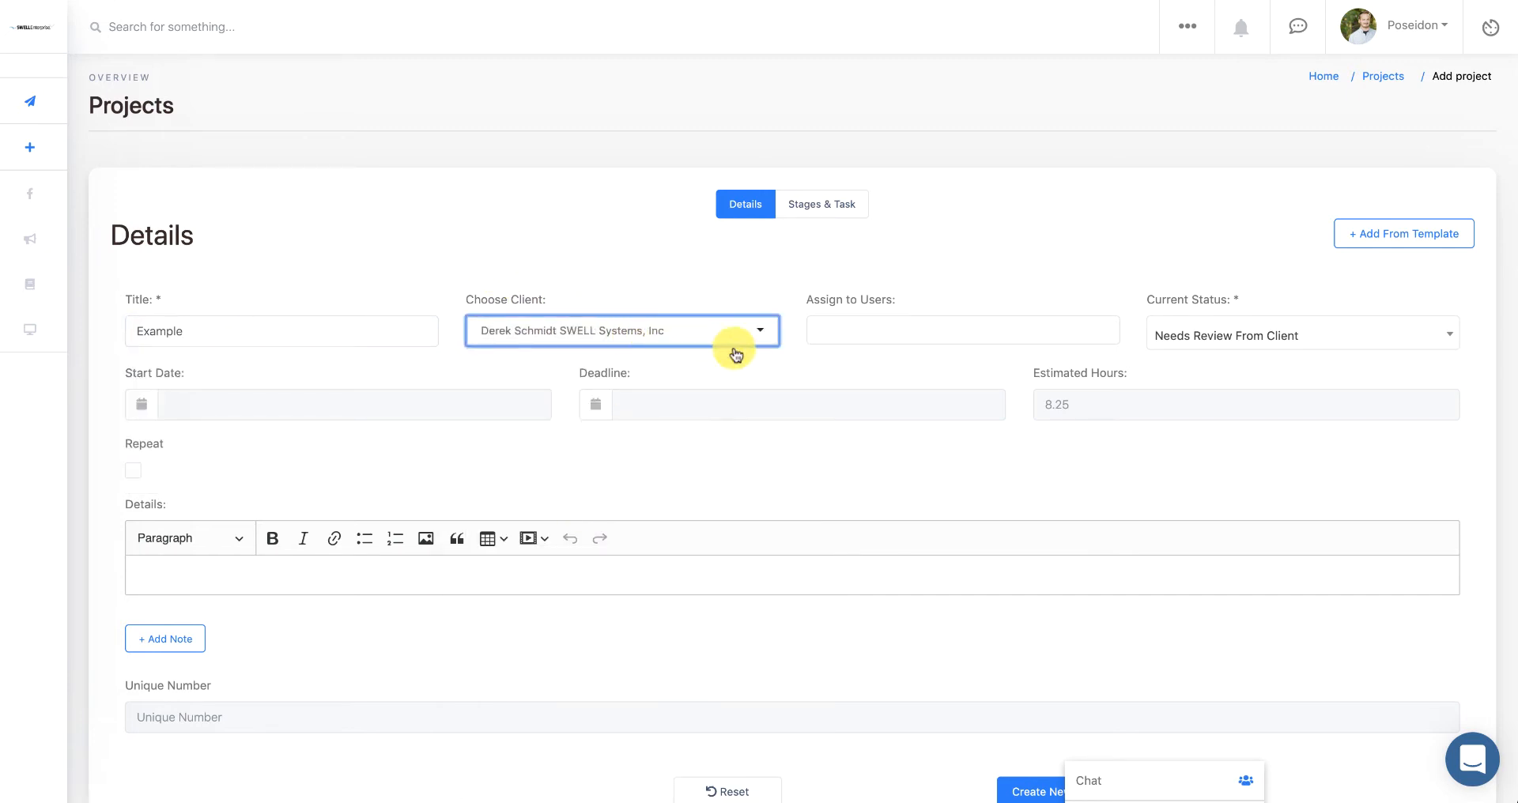
Assign the project to both available users and set its current status to In Progress
left_click(868, 335)
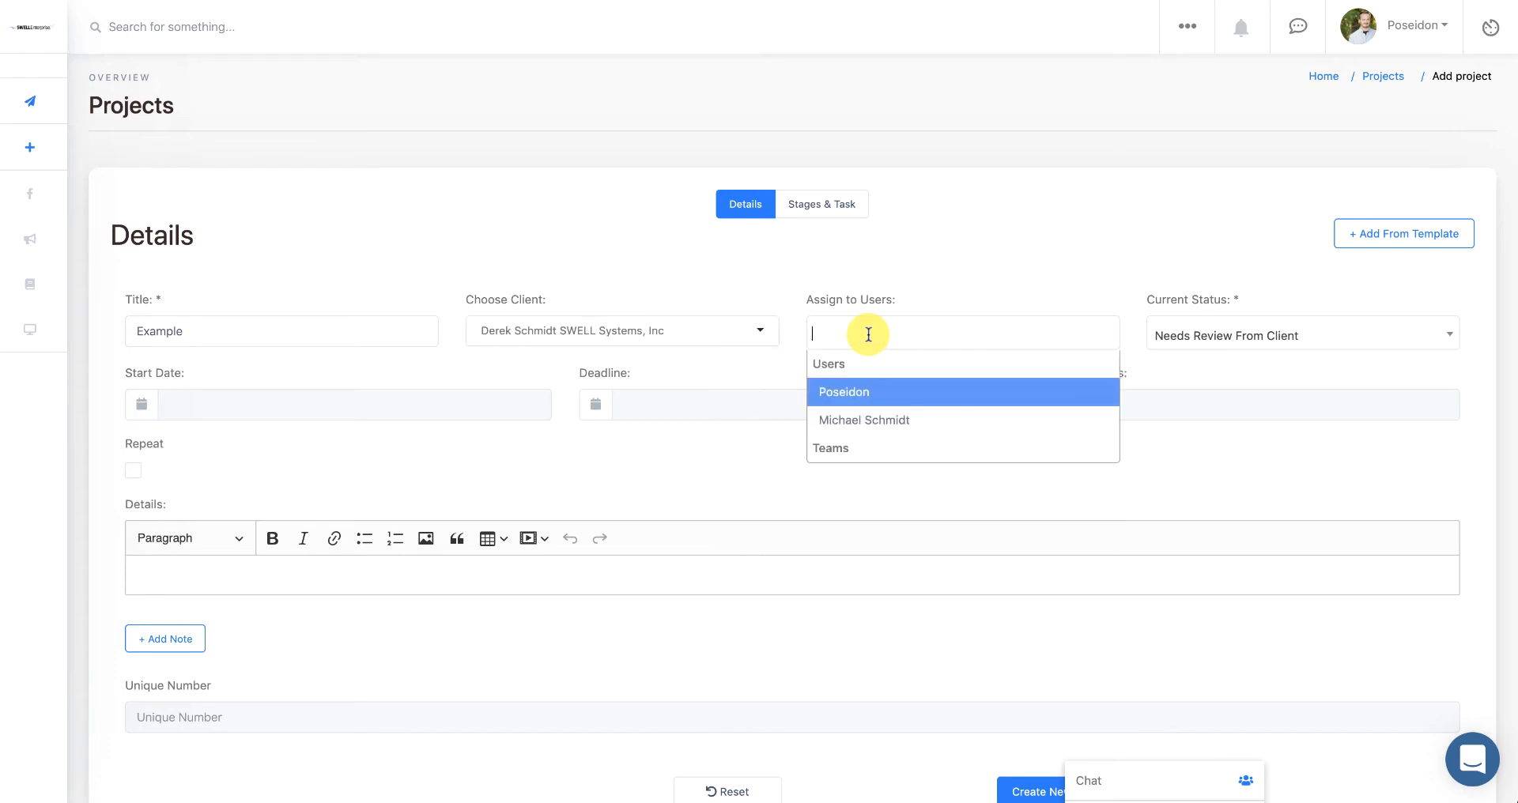
left_click(860, 393)
left_click(908, 336)
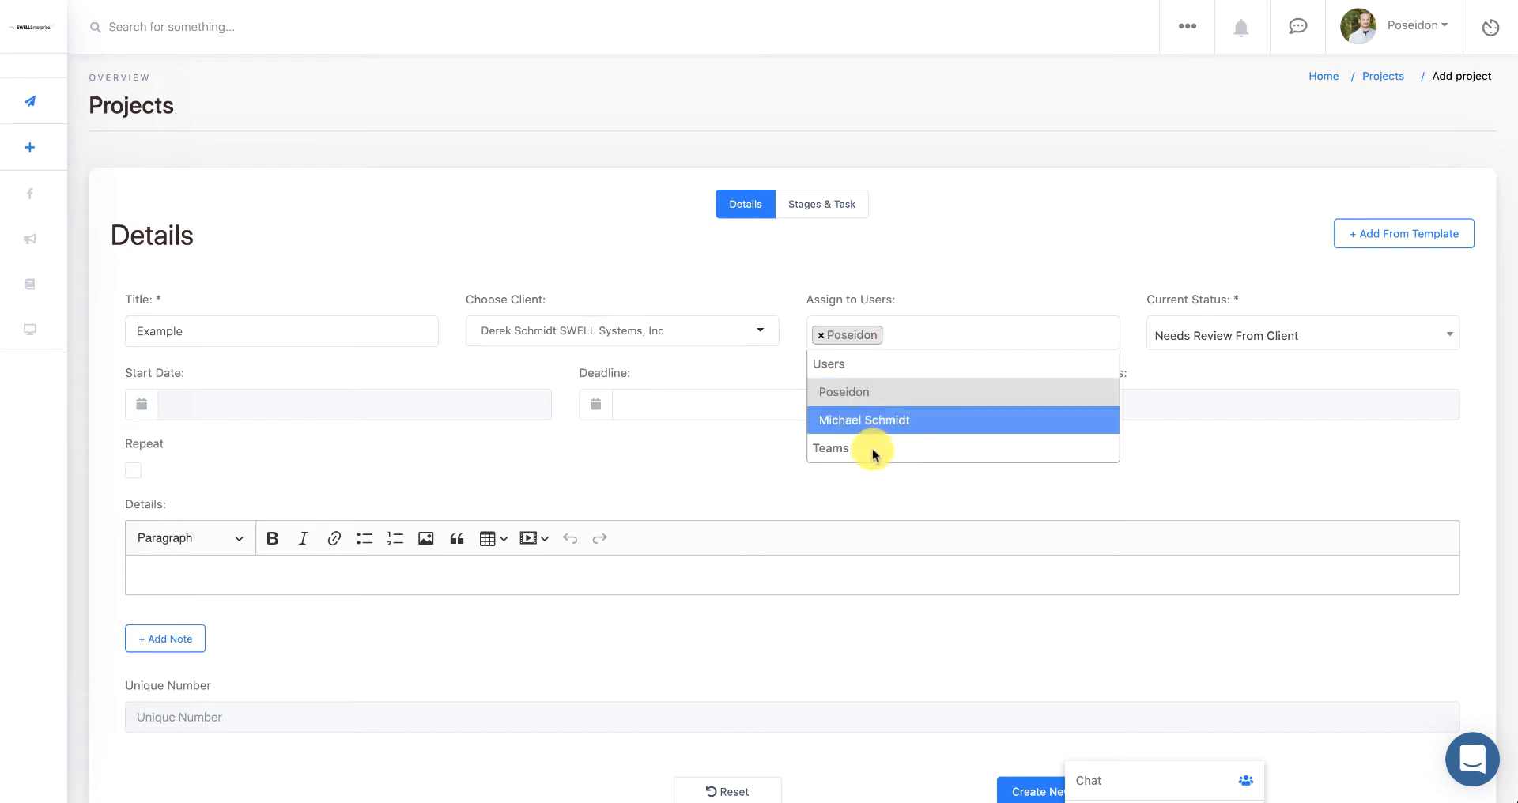
left_click(889, 427)
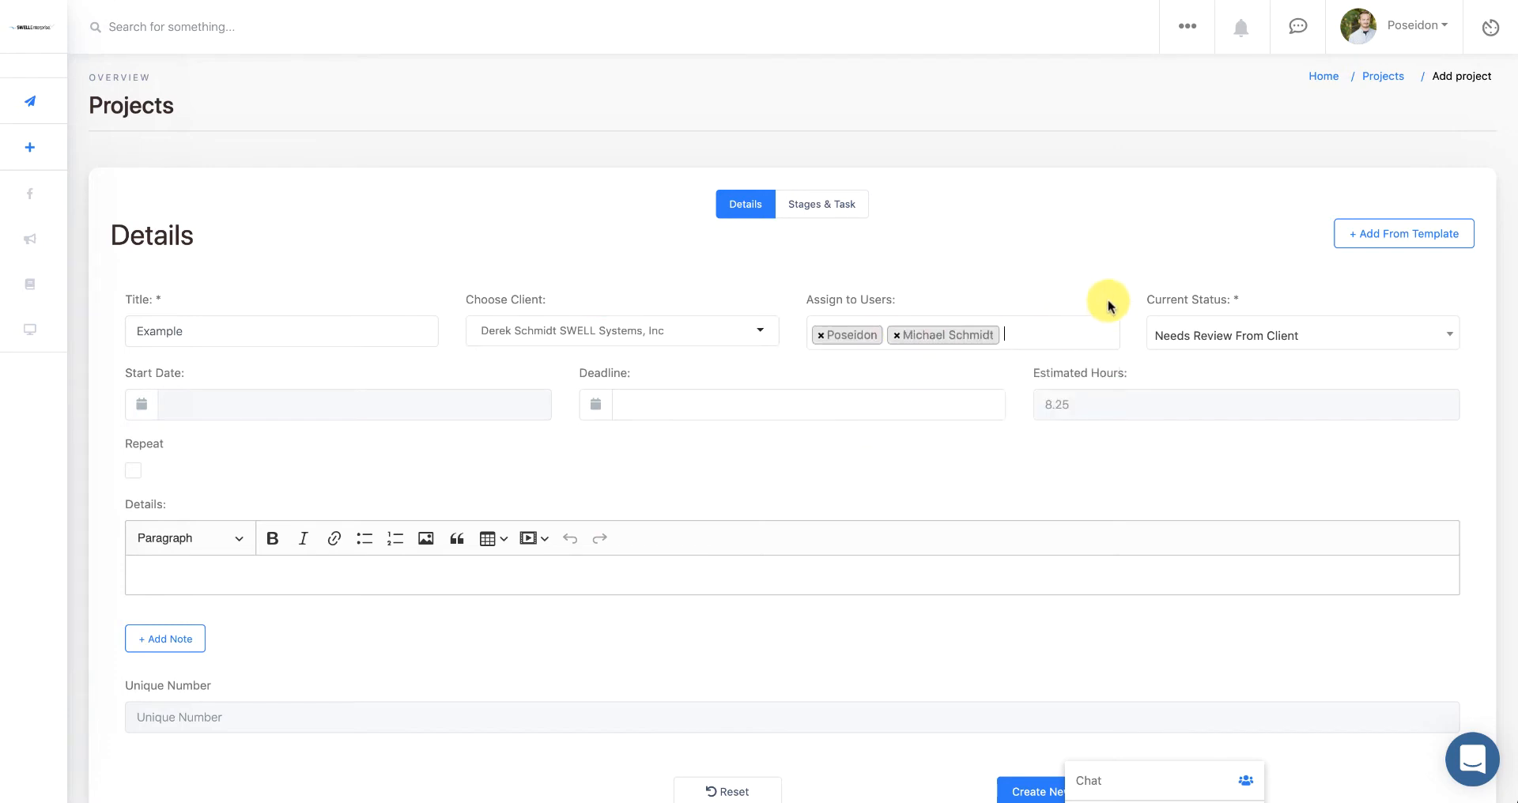
left_click(1173, 330)
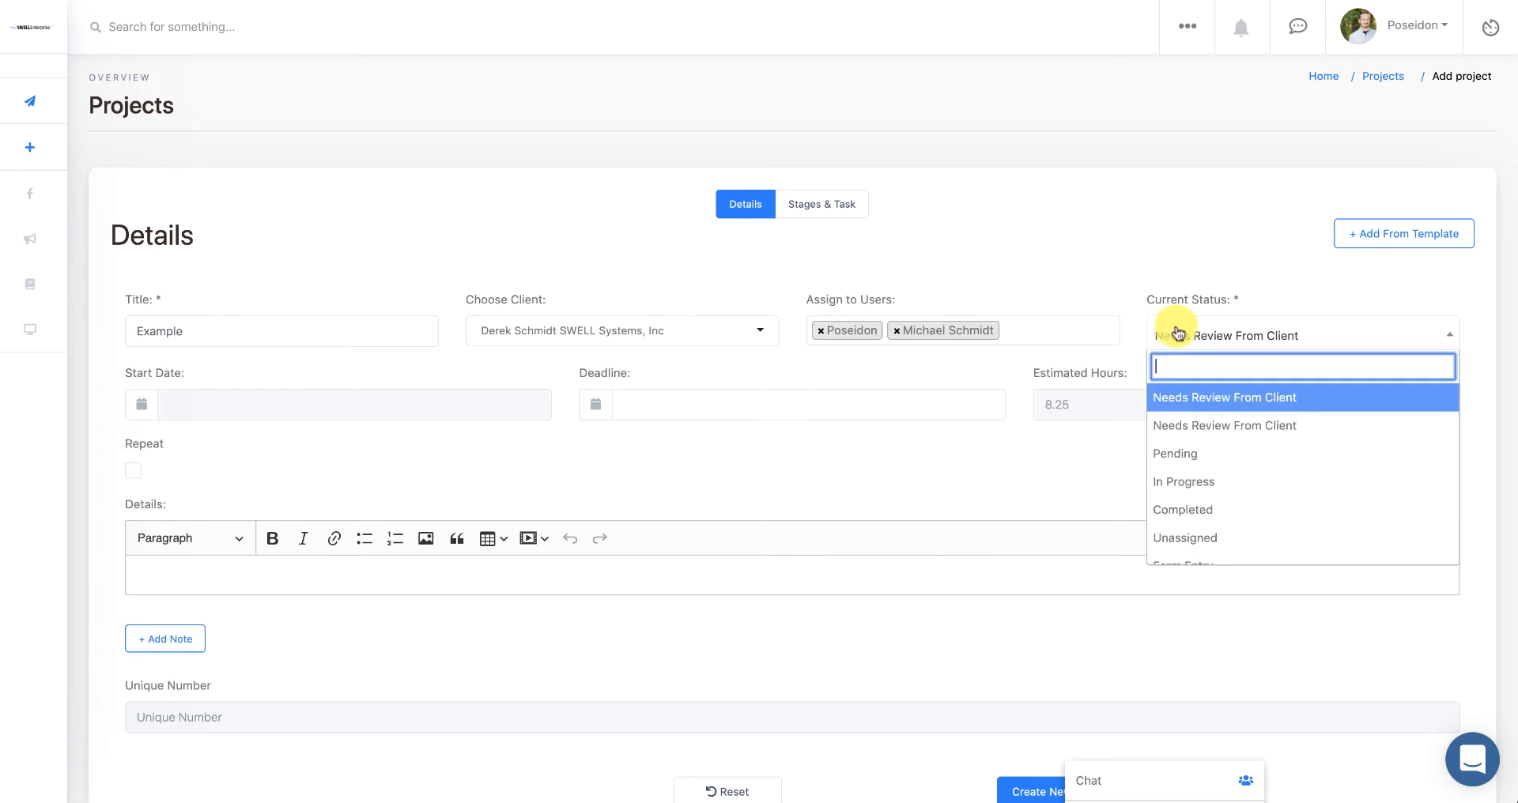
left_click(1183, 478)
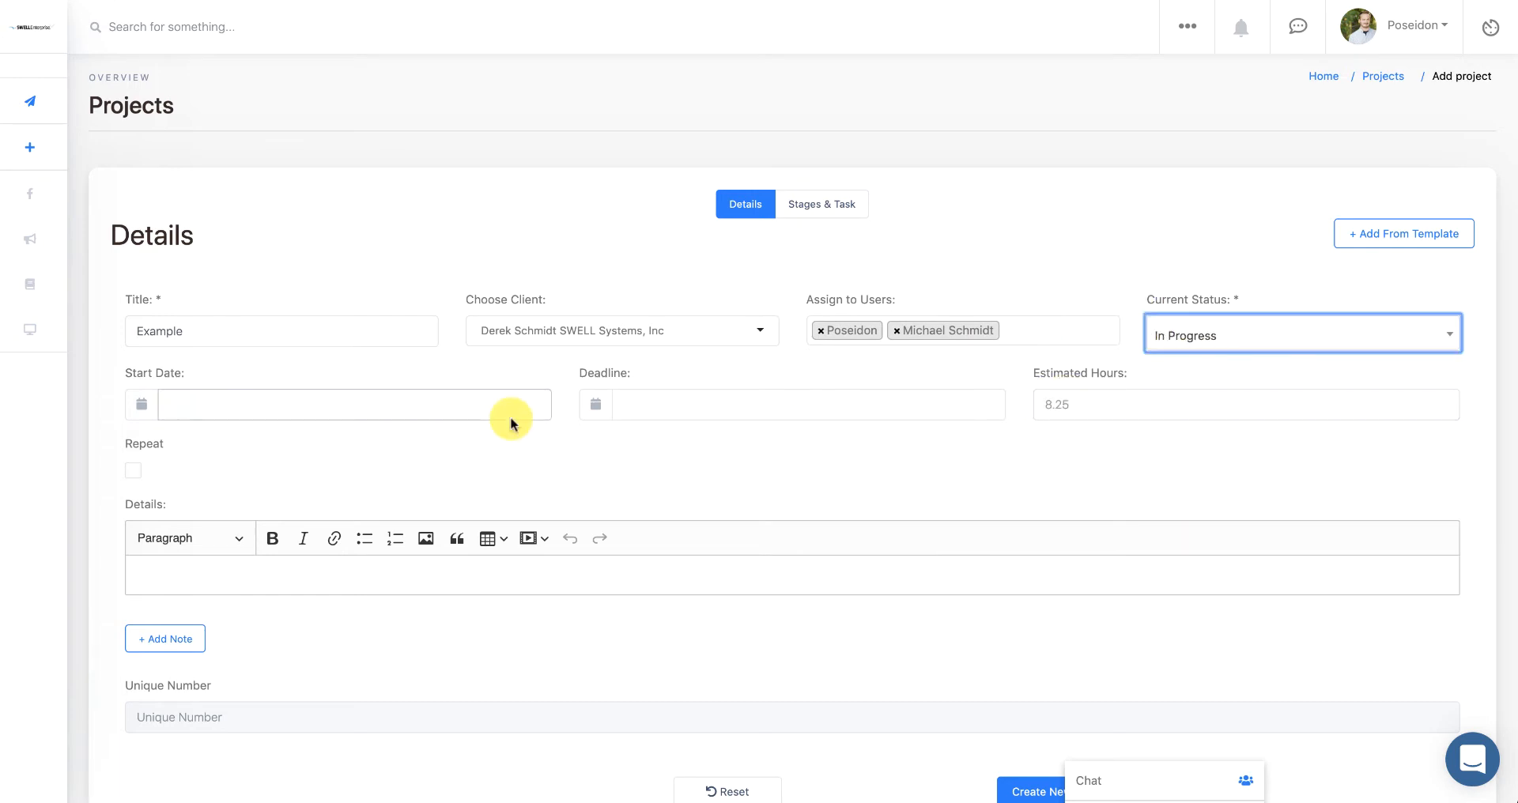
Set the project's start date to 11/12/2019 and its deadline to 11/19/2019
left_click(458, 405)
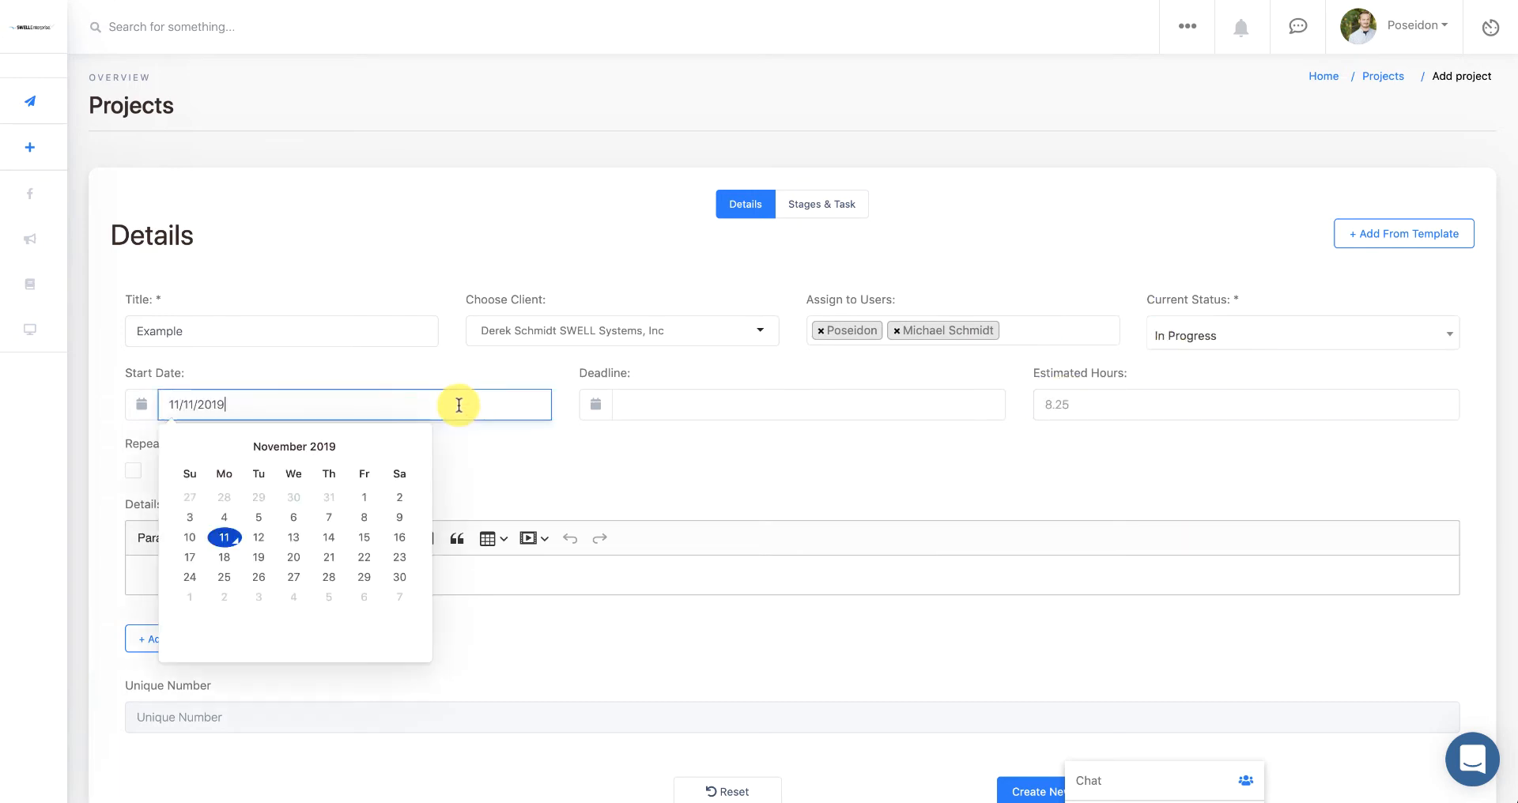
left_click(258, 538)
left_click(671, 400)
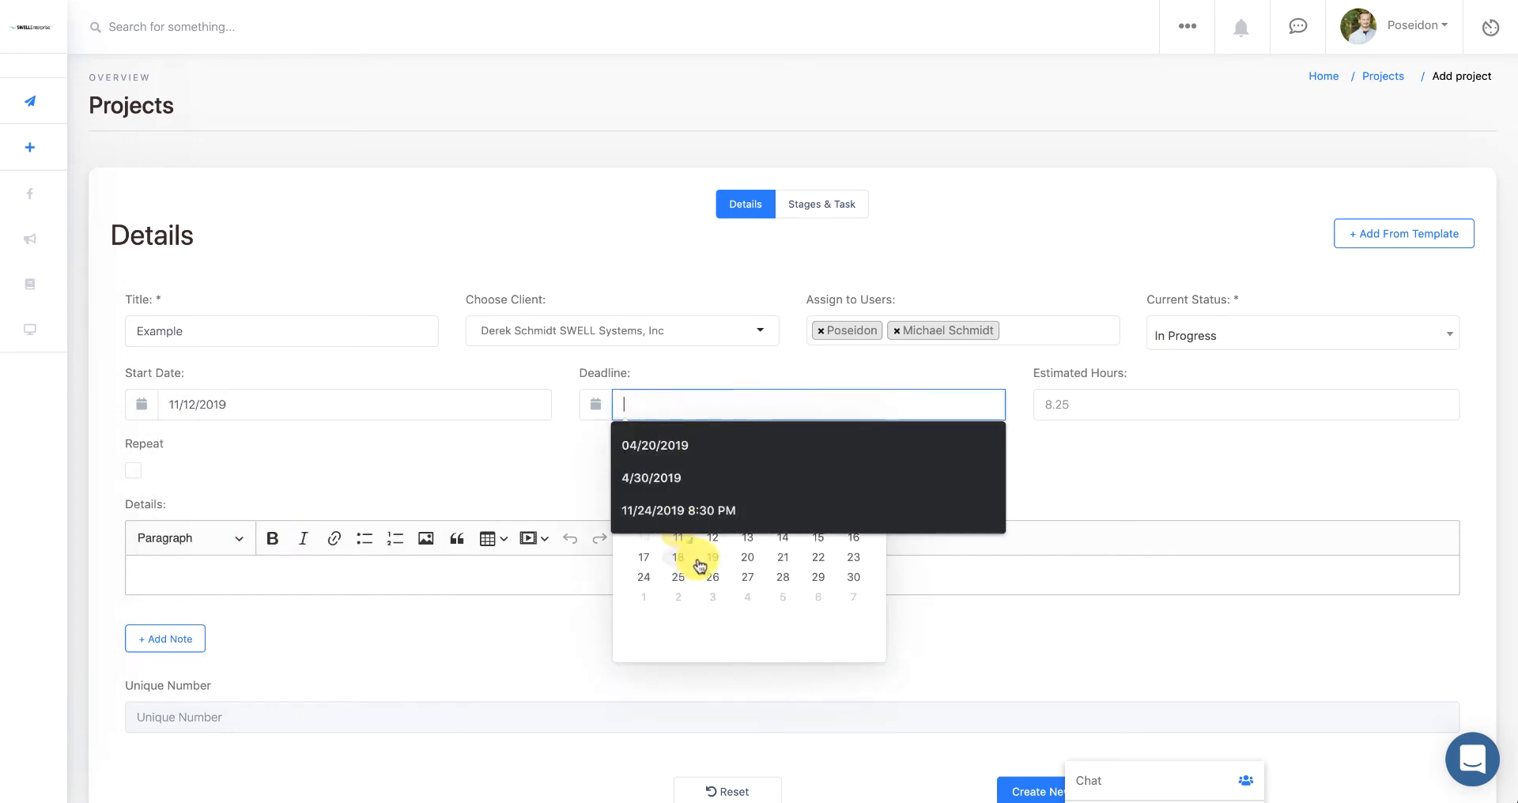
left_click(715, 561)
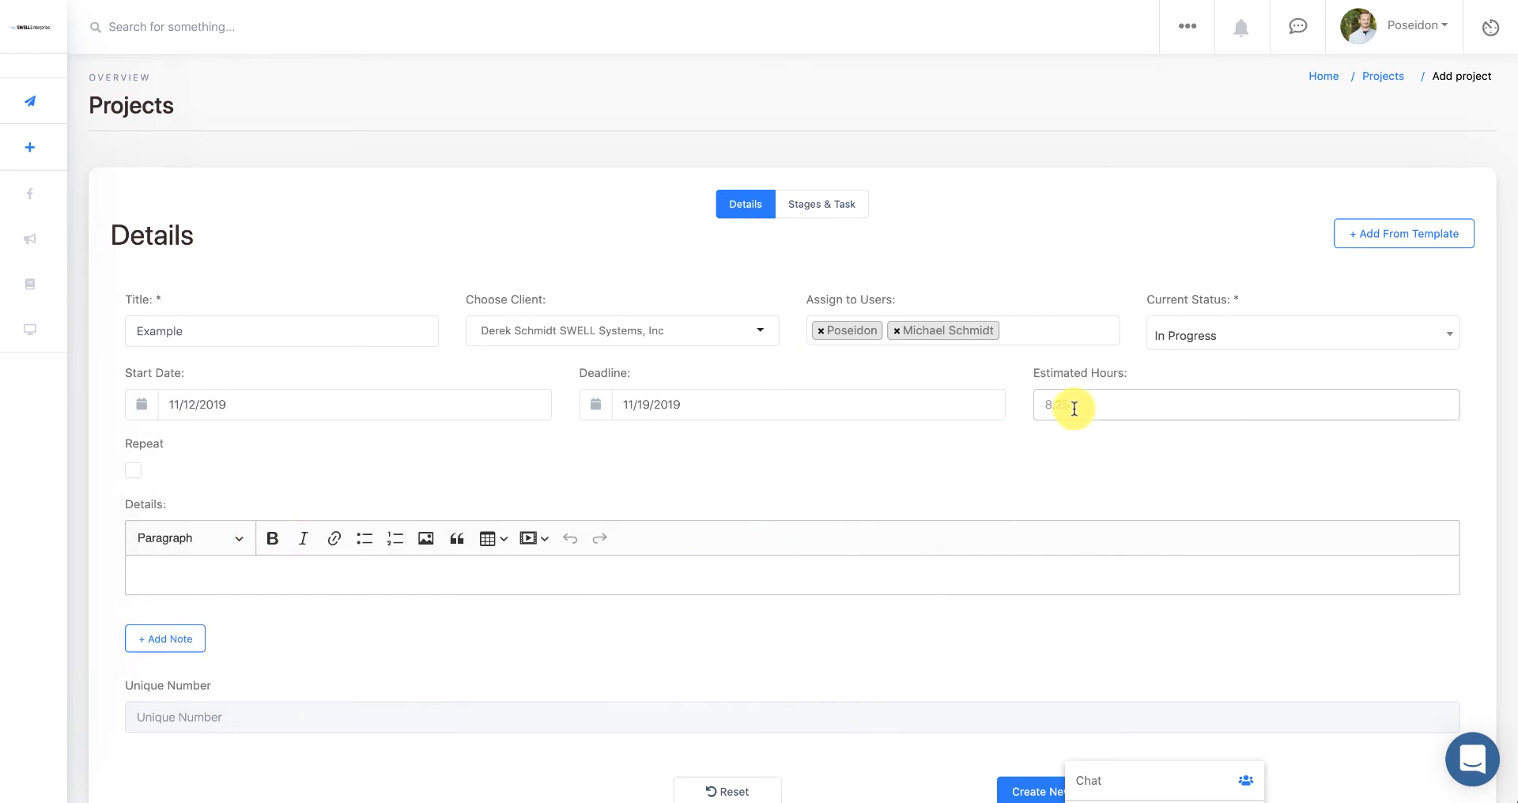
Make the project repeat, with Months as the interval
scroll(144, 490, "down", 2)
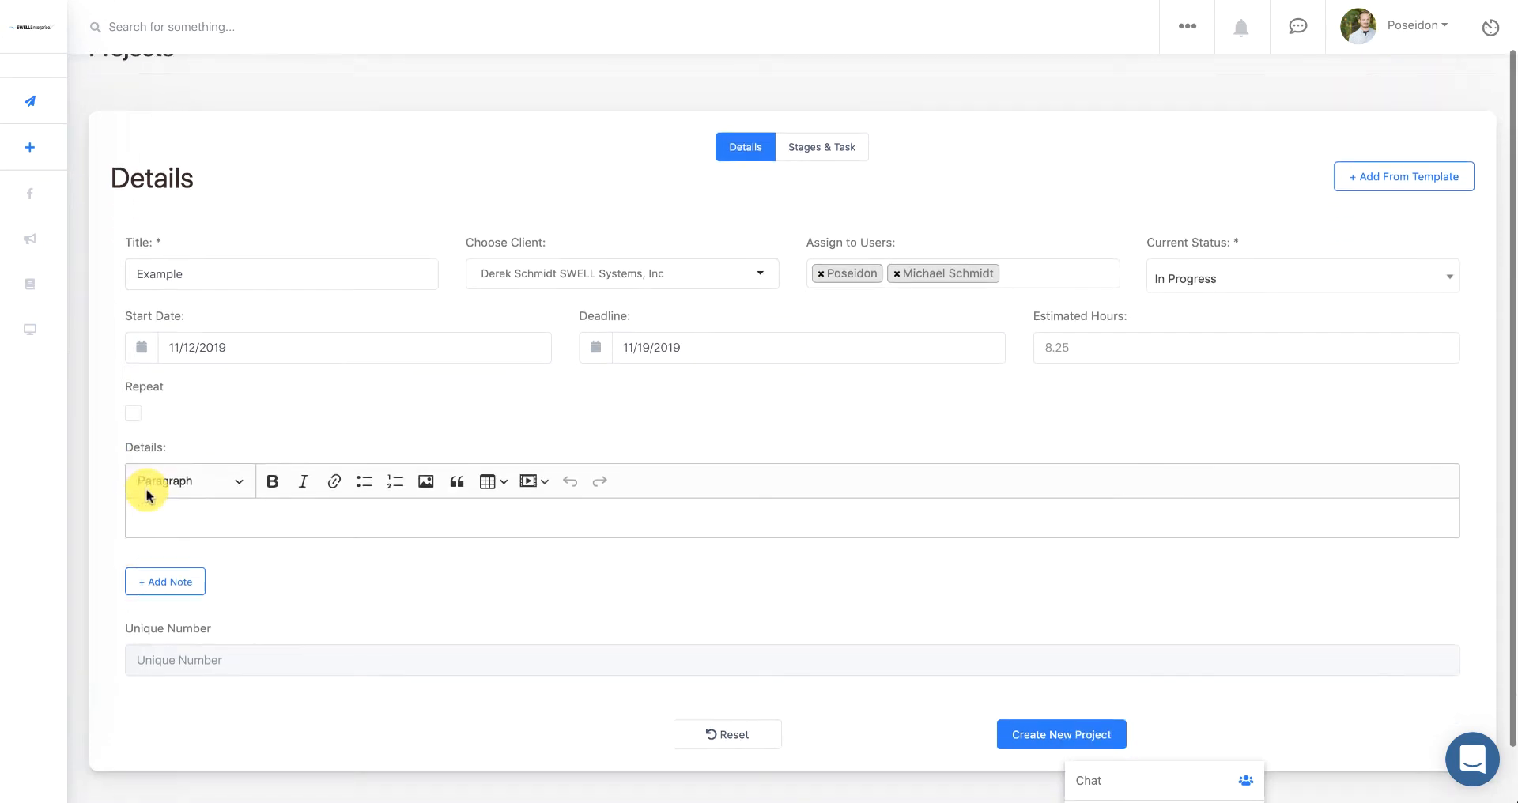
left_click(135, 419)
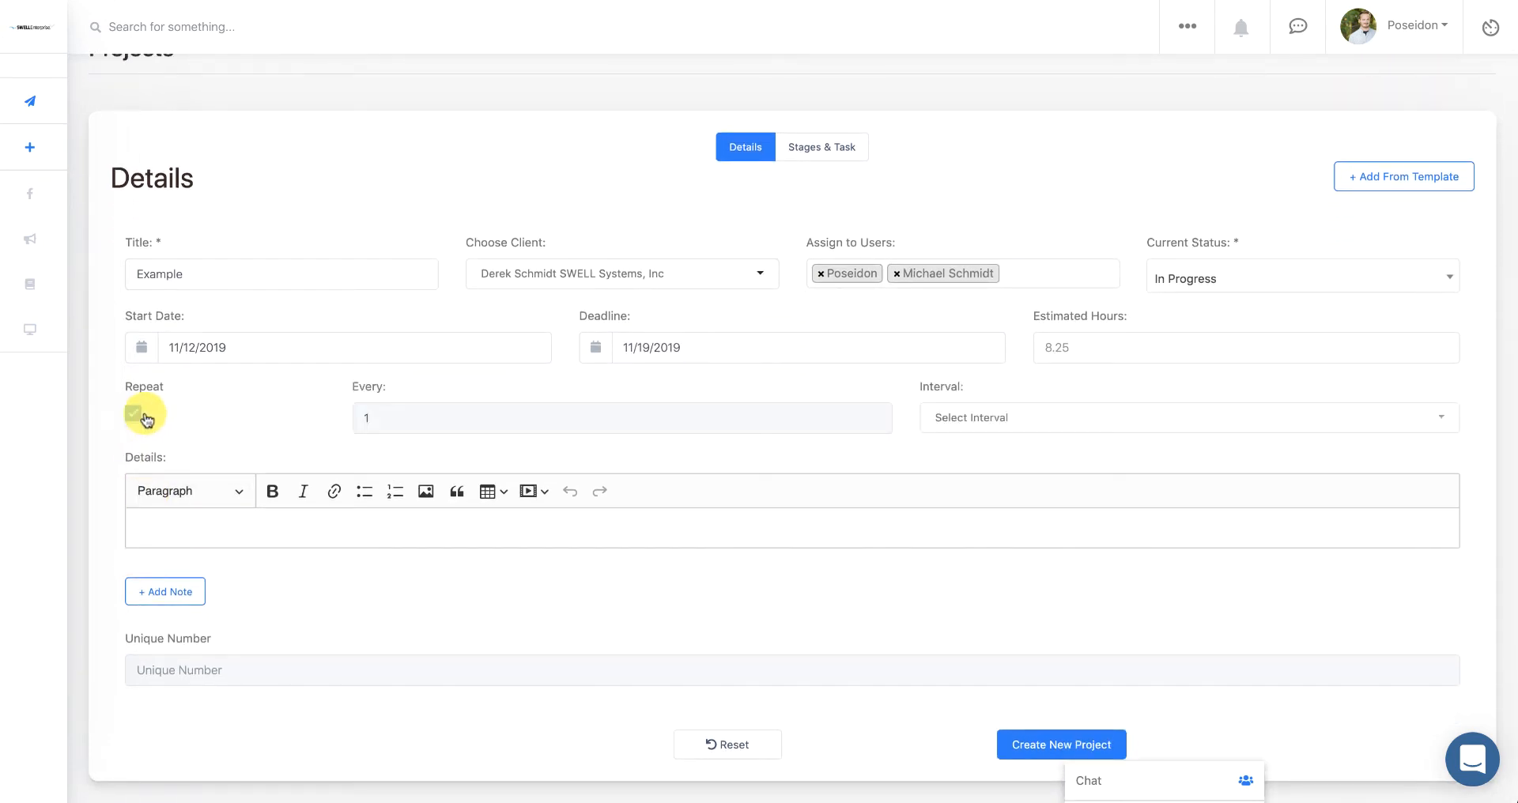
left_click(986, 419)
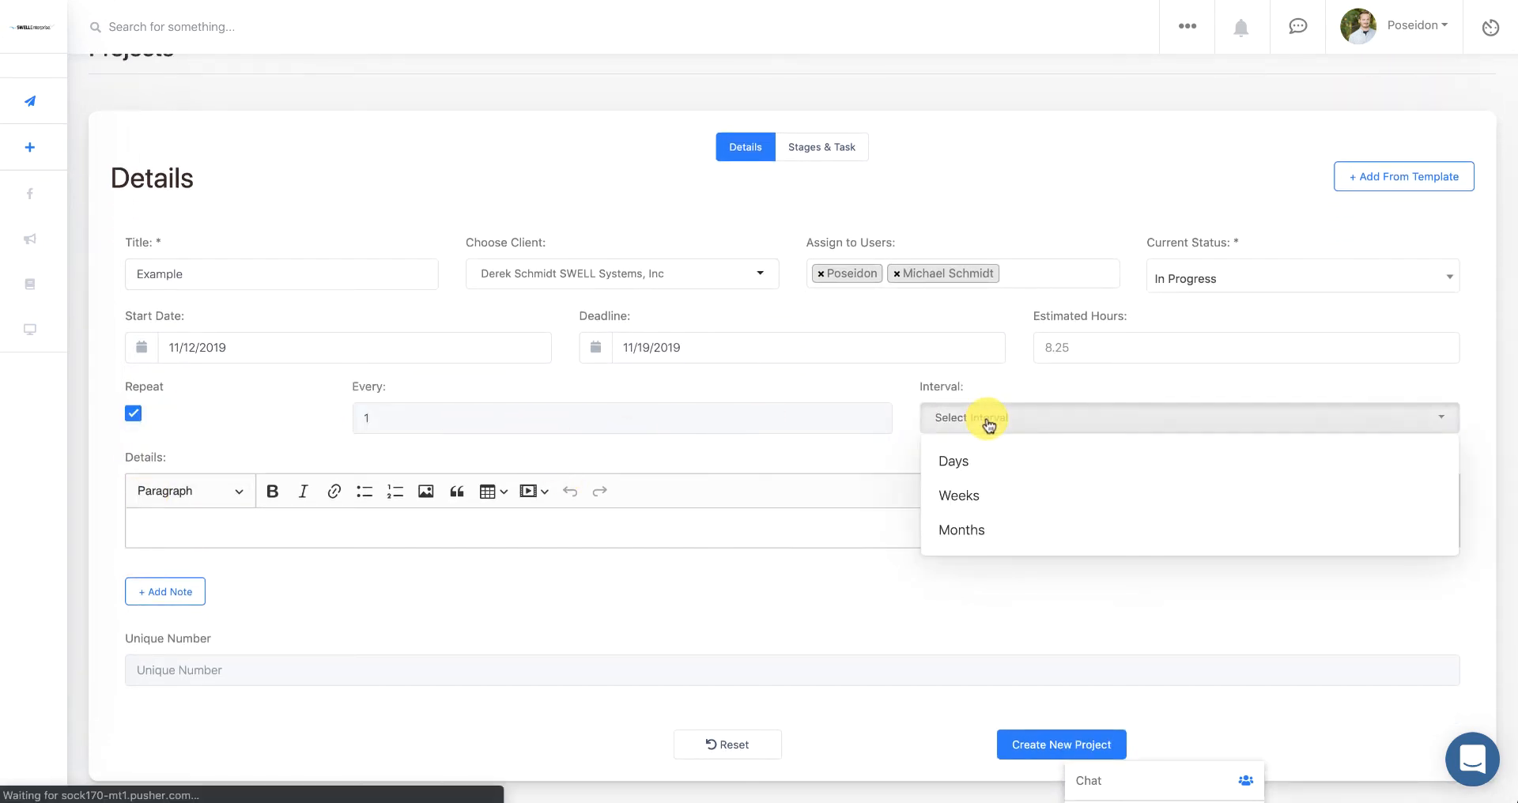
left_click(966, 528)
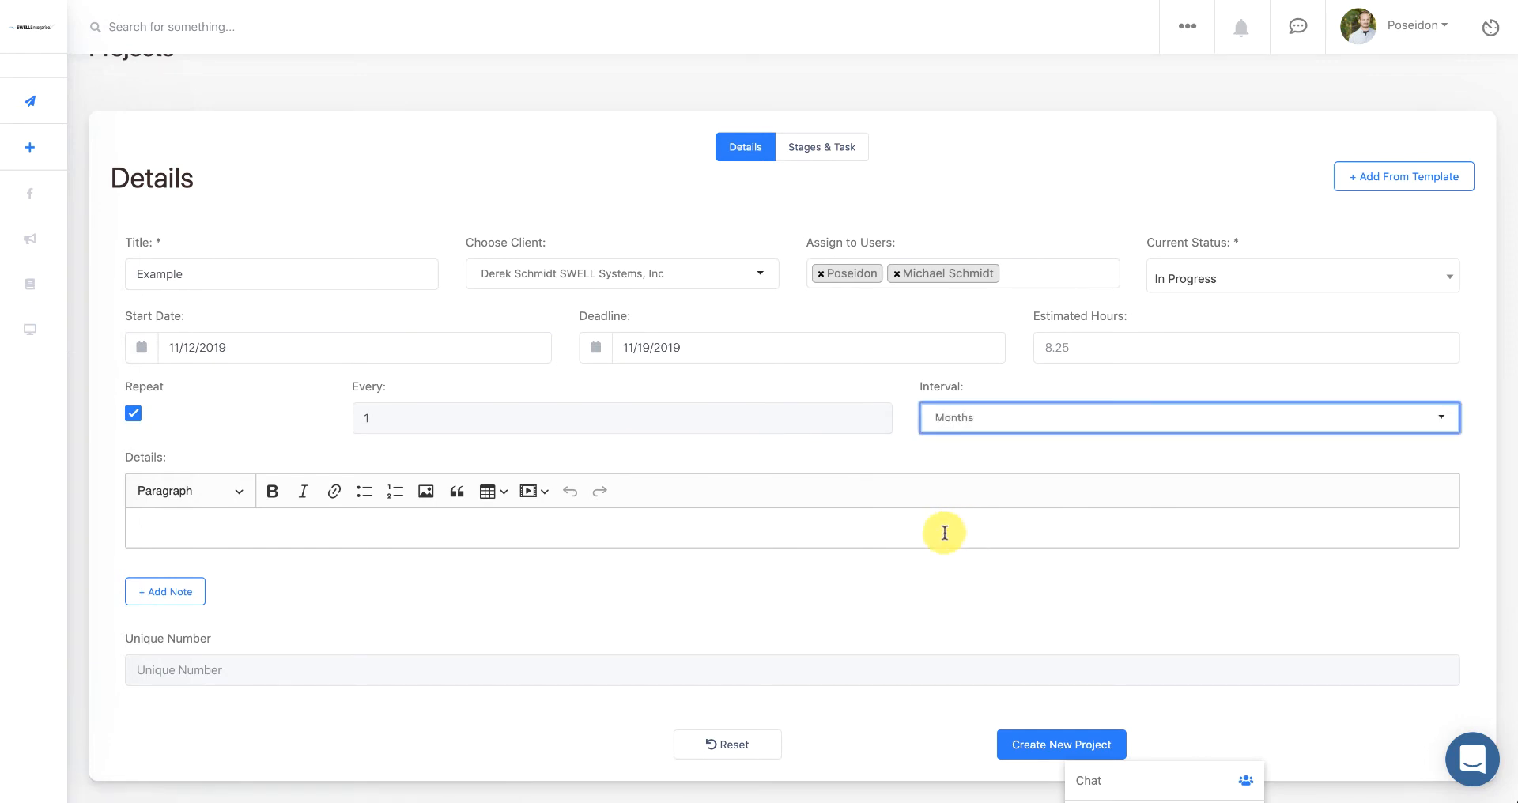
Enter "Decription" as the project details and add a blank note to the project
left_click(769, 533)
type("Decription")
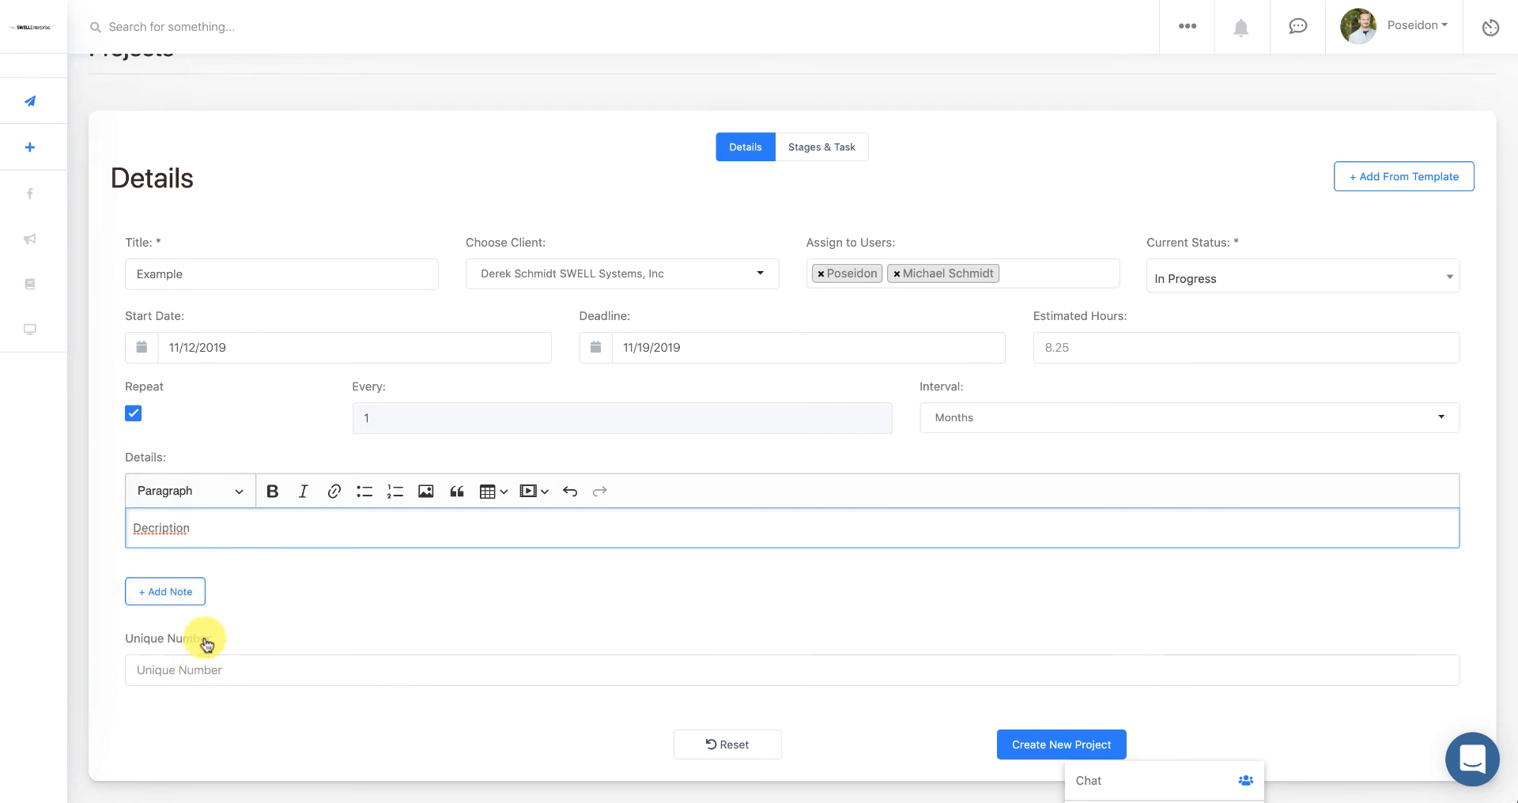
left_click(162, 598)
scroll(197, 655, "down", 3)
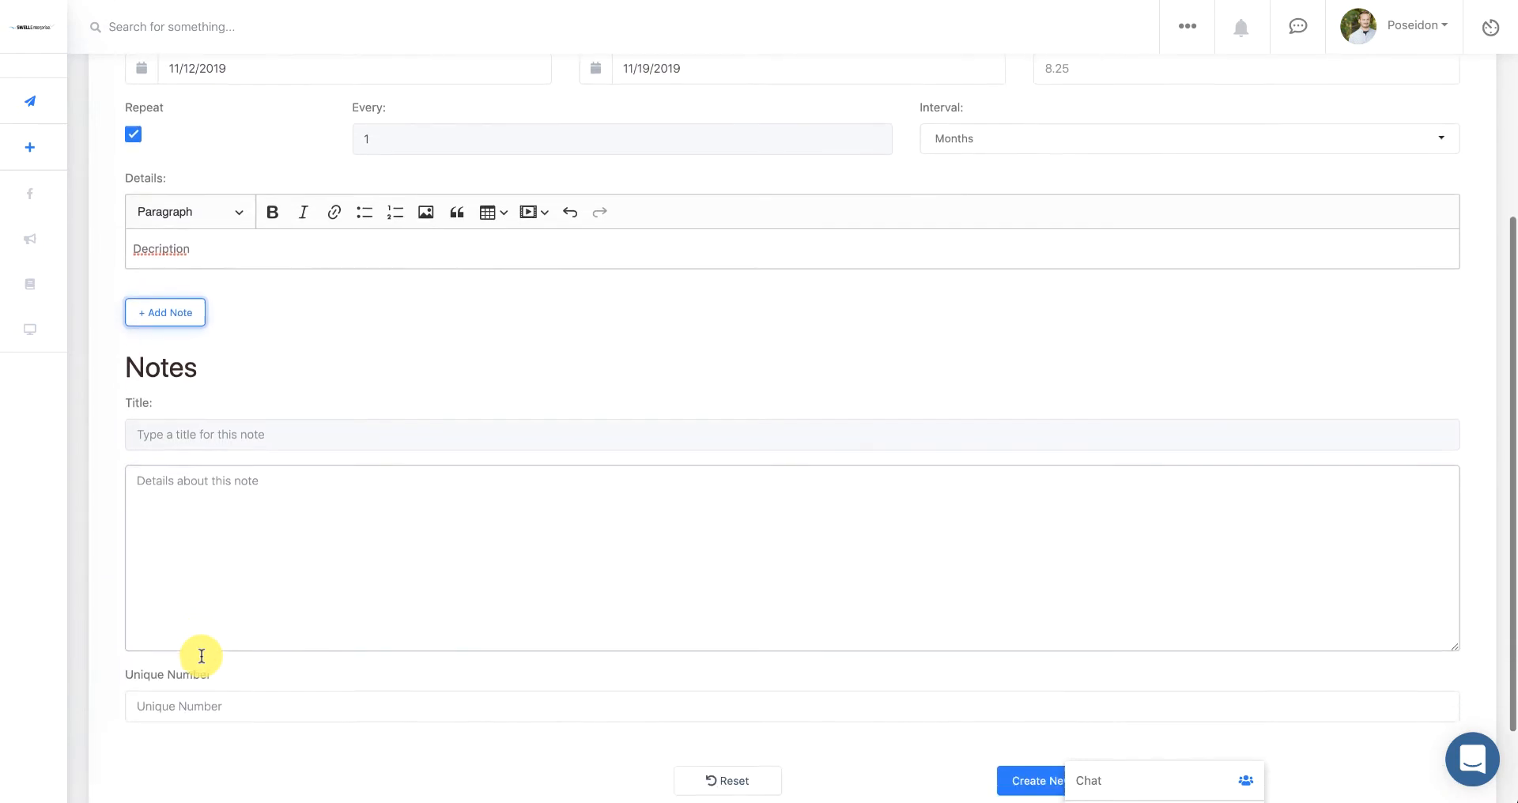
Add a stage titled Onboarding to the project's stages and tasks
scroll(201, 656, "up", 5)
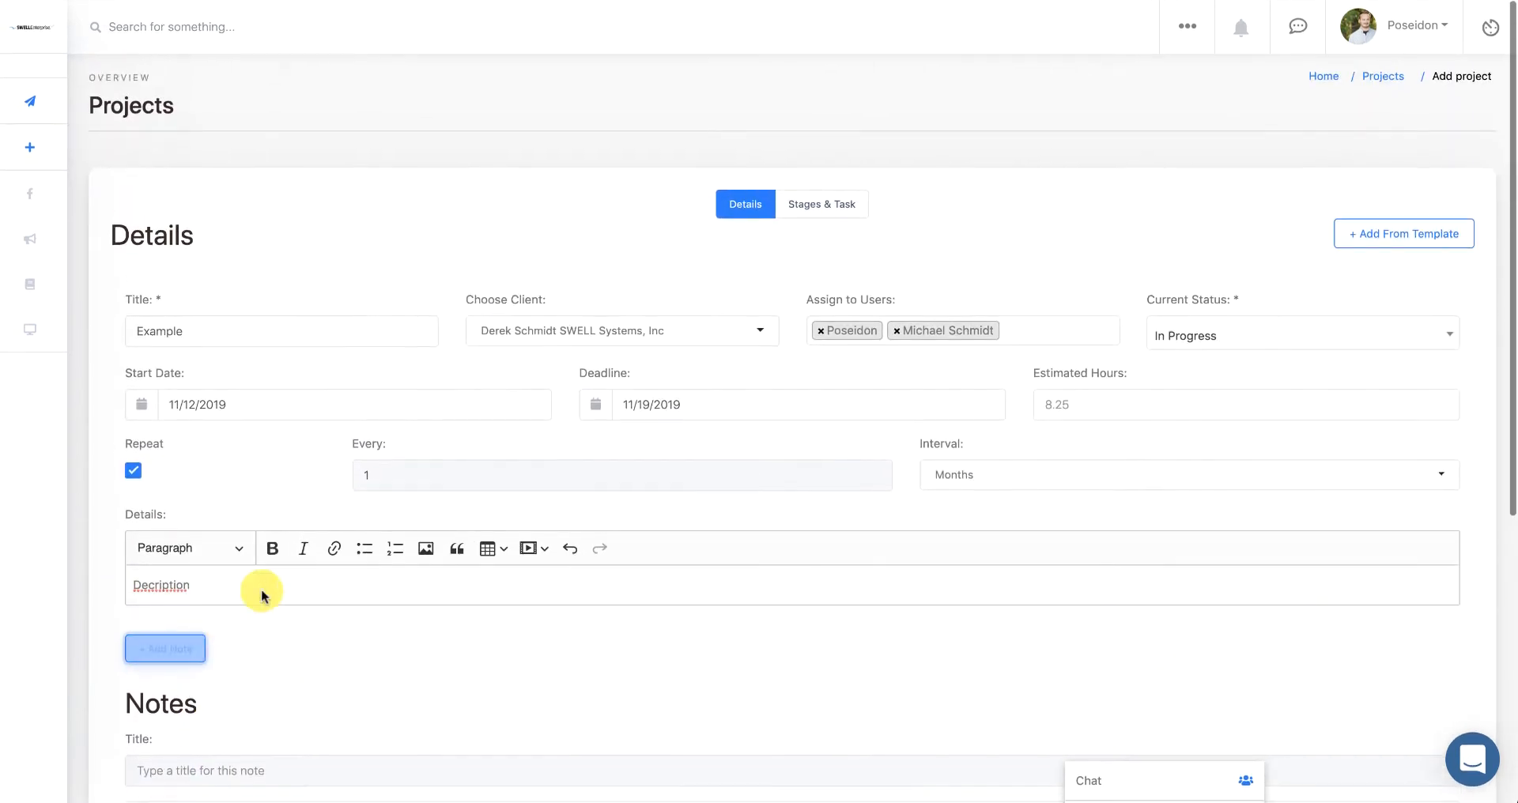
left_click(805, 208)
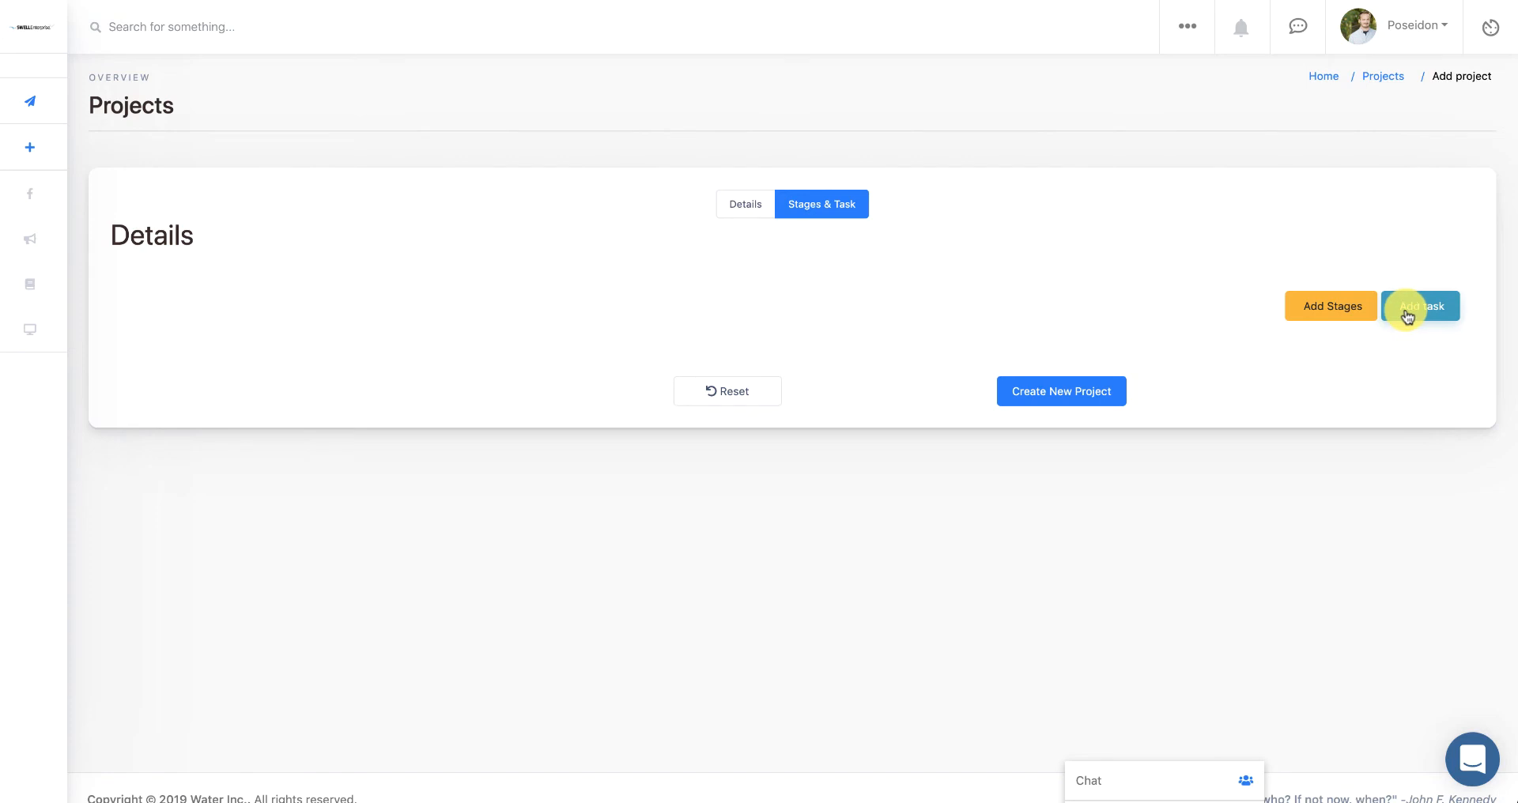
left_click(1354, 314)
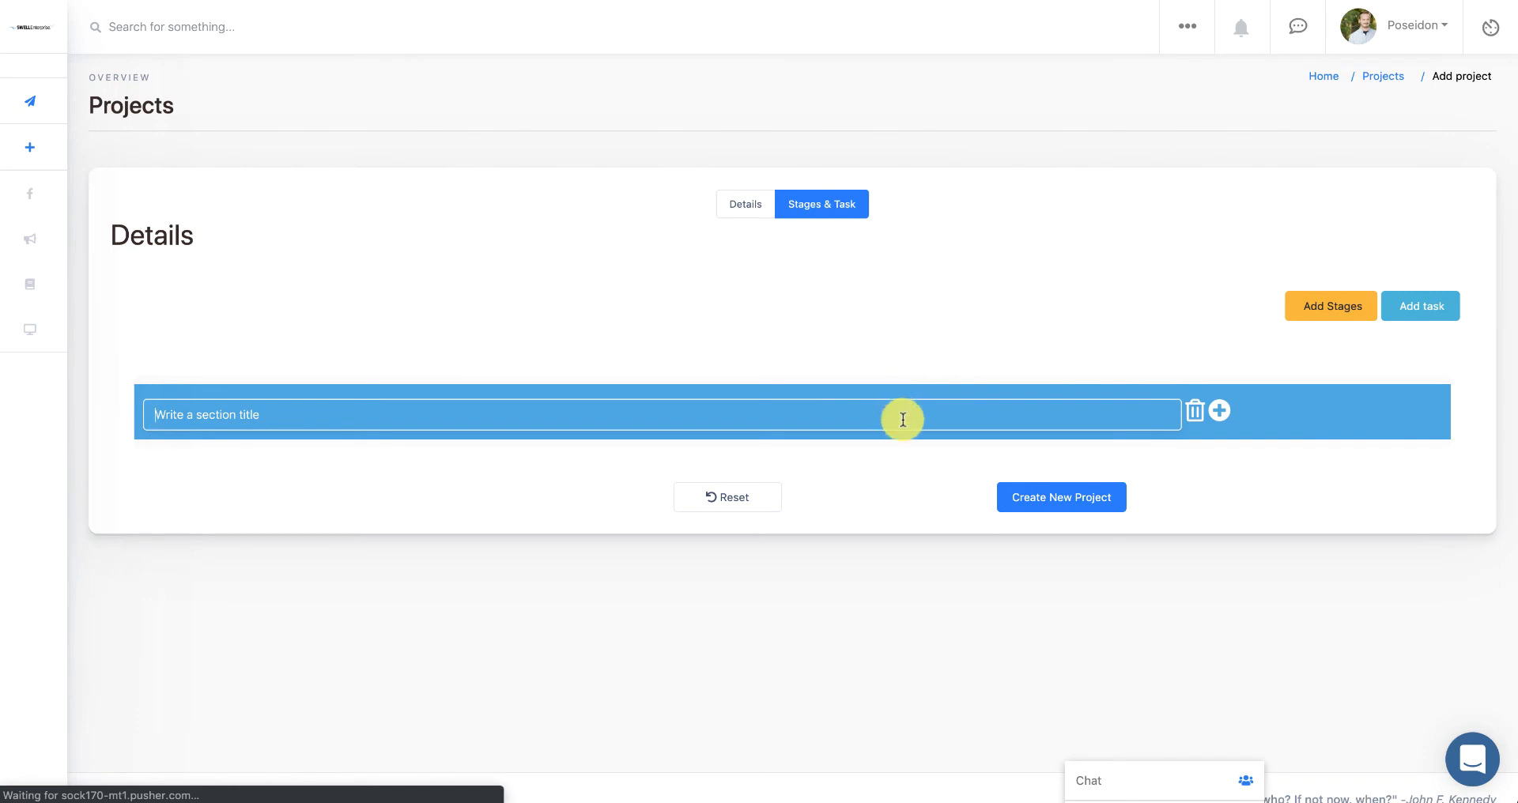
type("Onboarding")
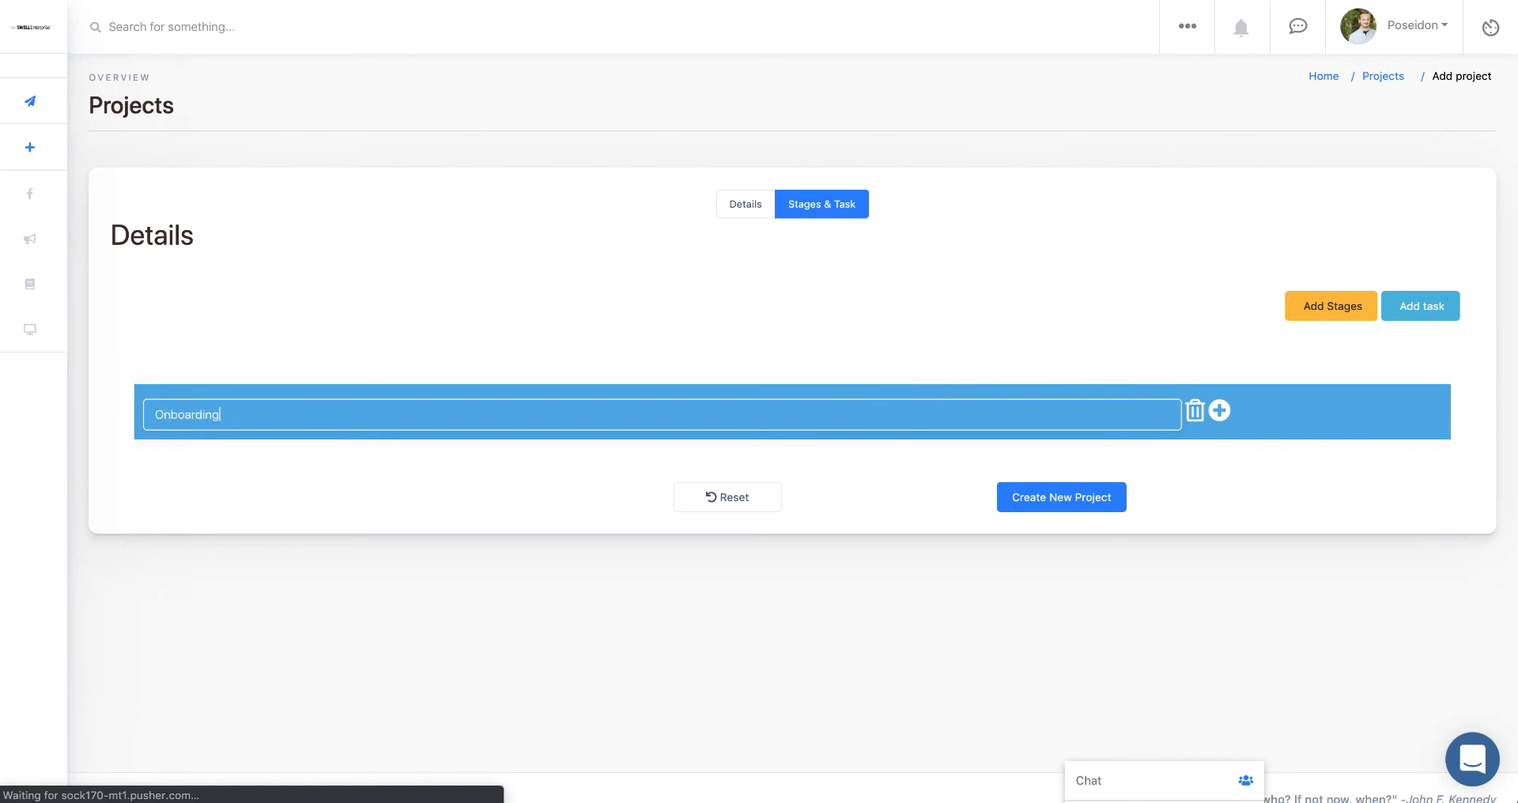
left_click(1221, 411)
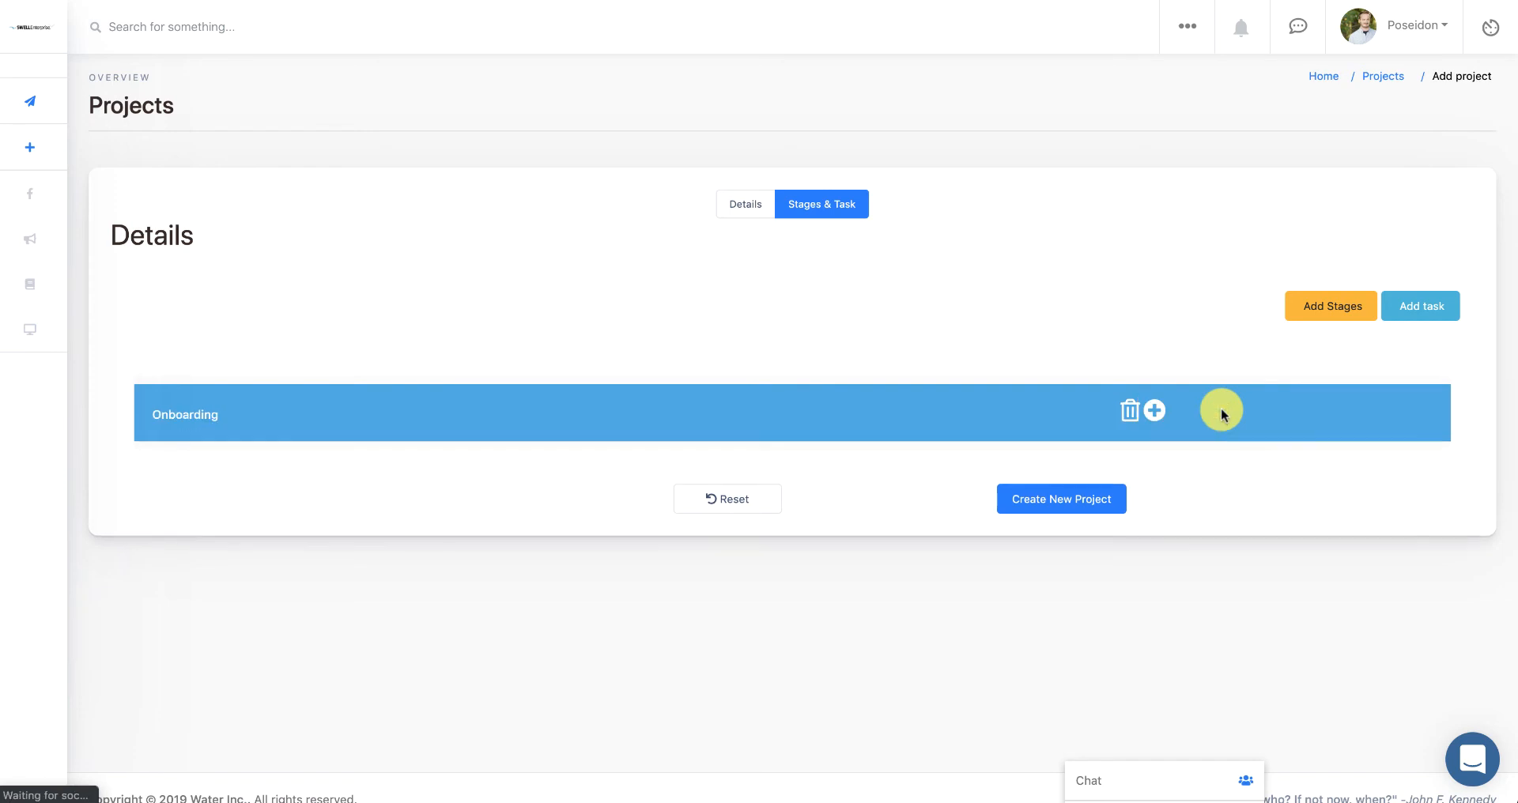
Add a task named "Example task 1" to the Onboarding stage
left_click(1153, 410)
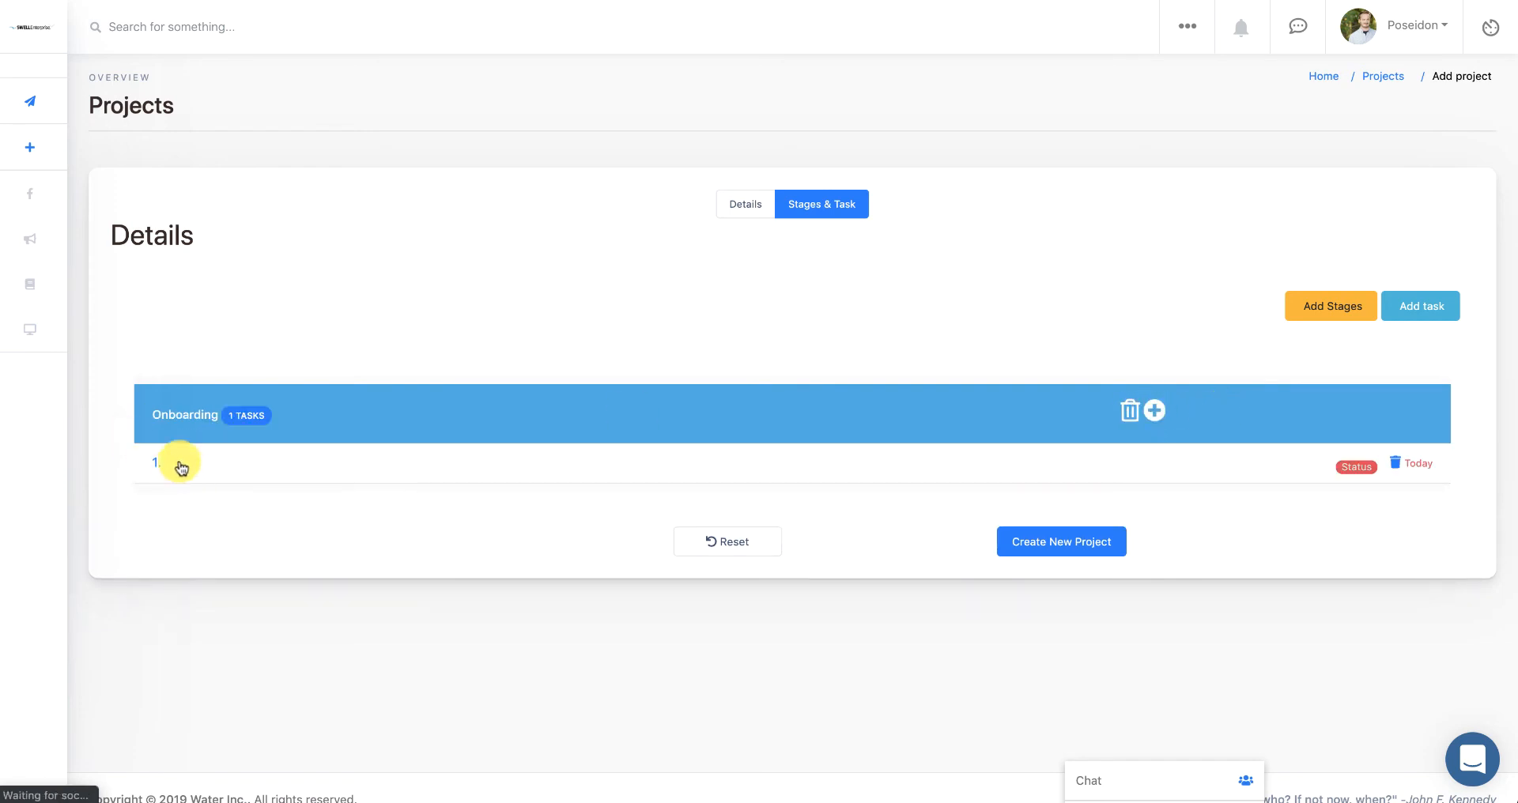
left_click(181, 466)
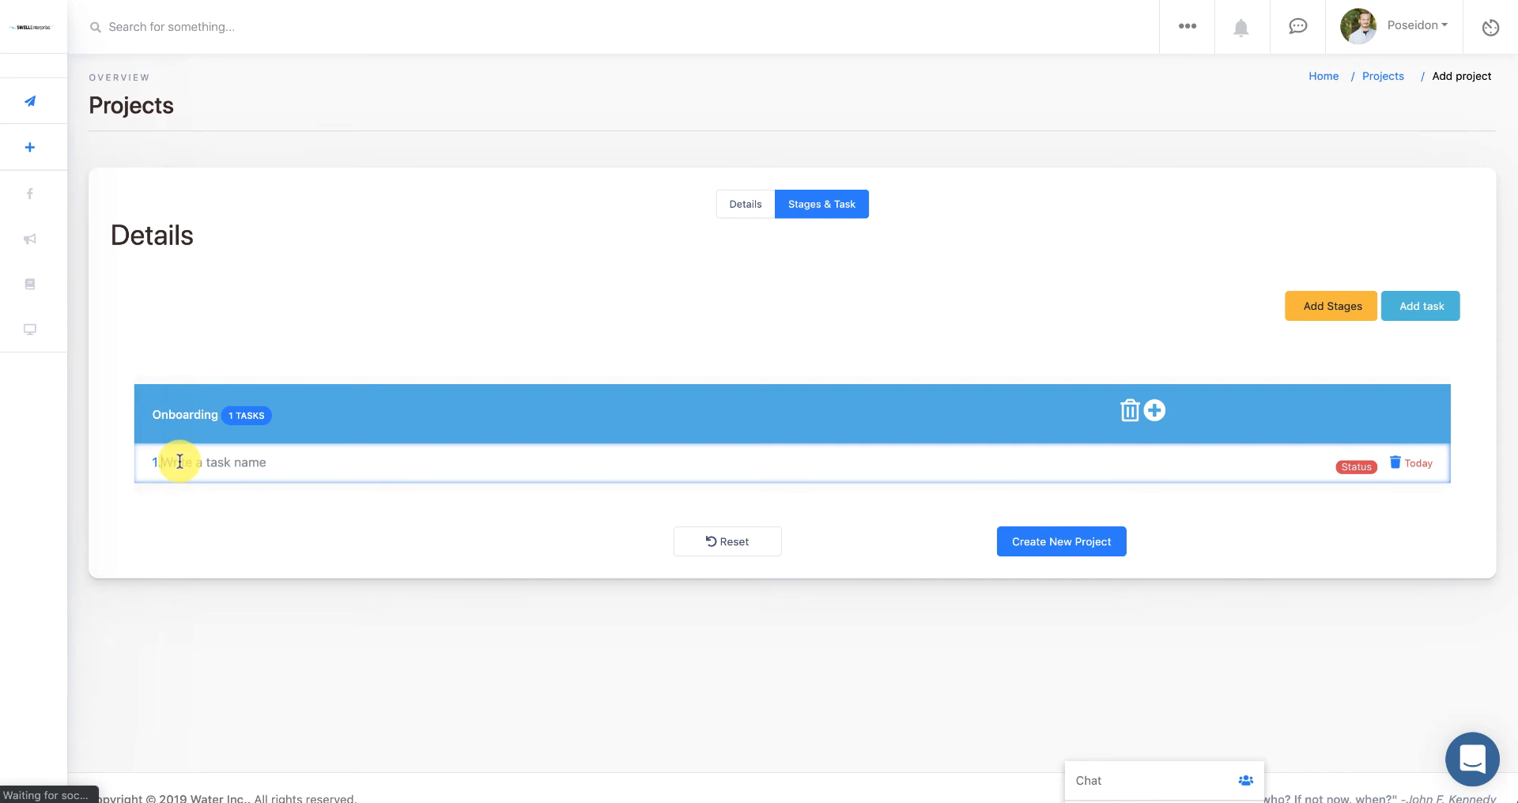
type("Example task 1")
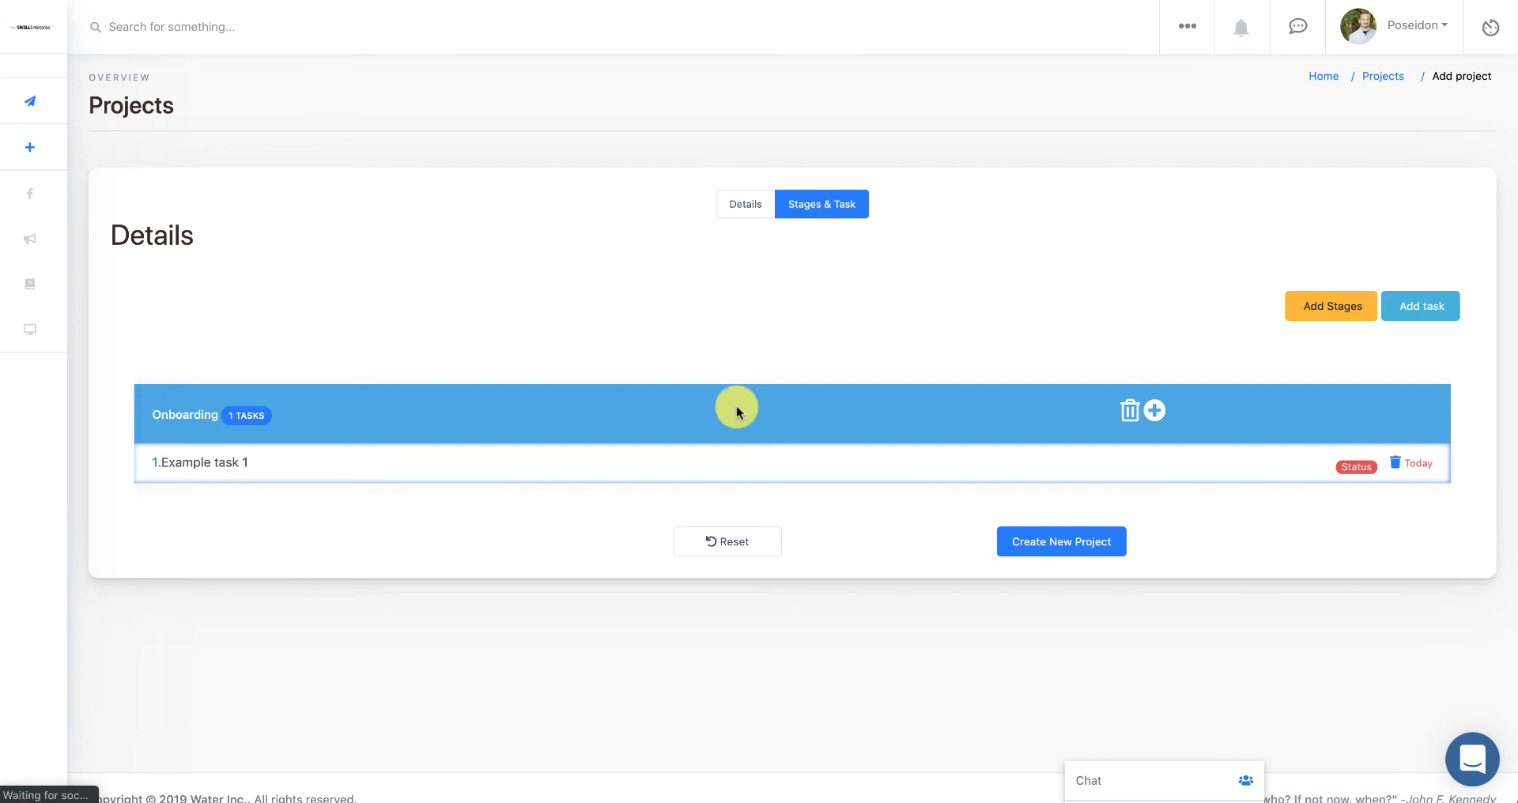
left_click(1218, 500)
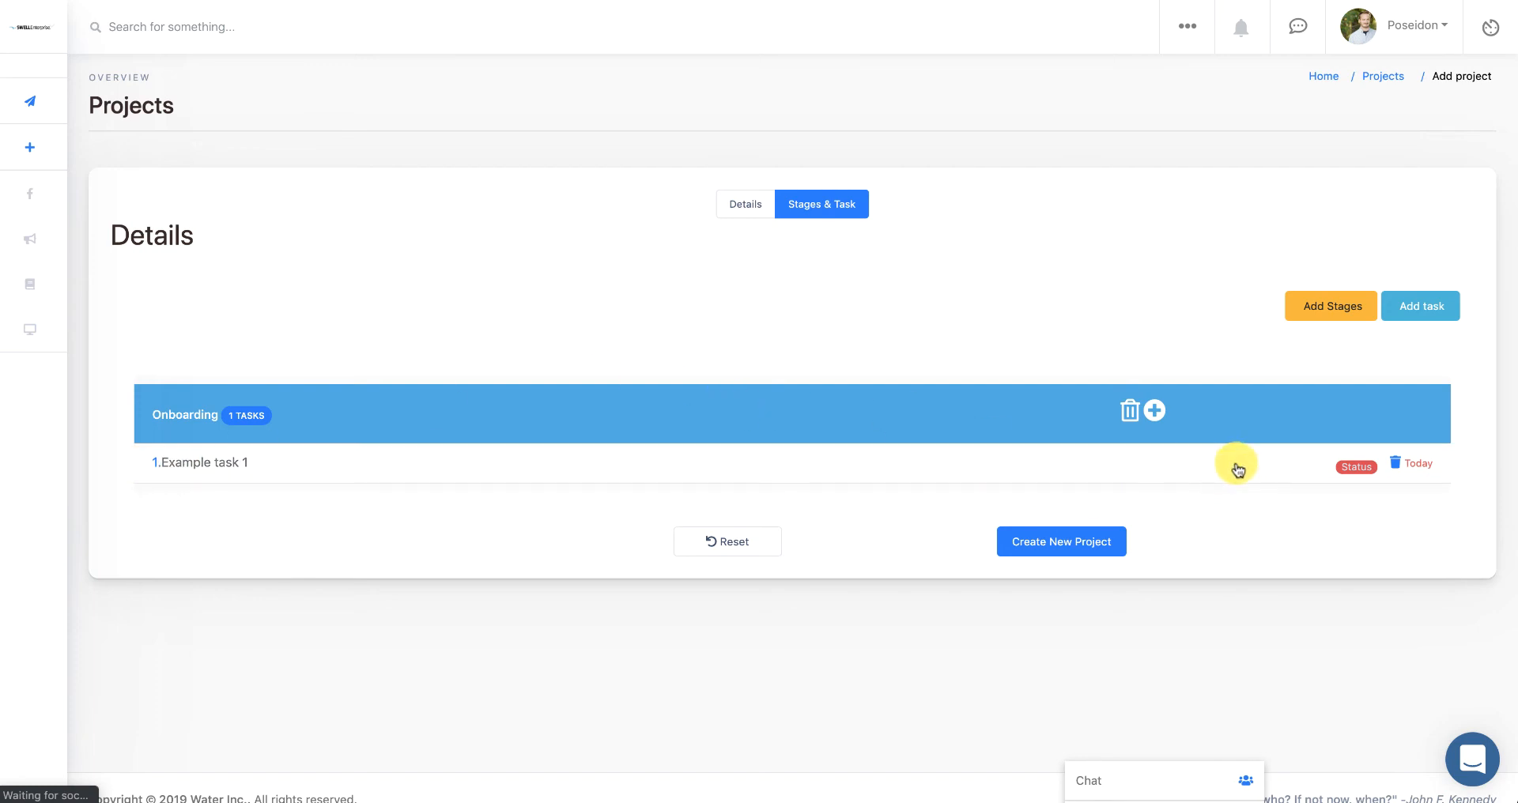
In the details of Example task 1, set the status to In Progress and assign it to the signed-in account's user
left_click(1222, 472)
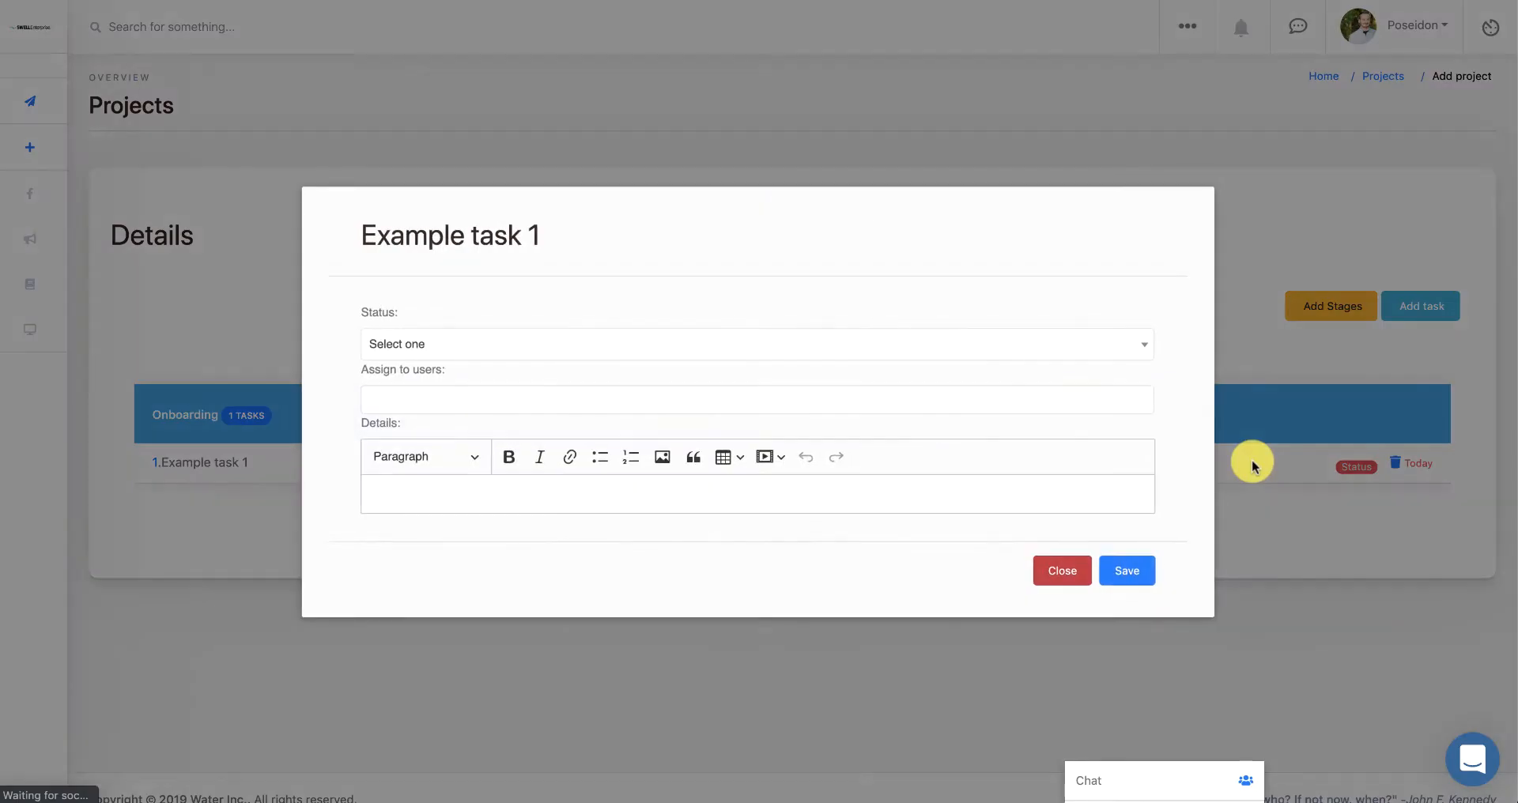
left_click(476, 347)
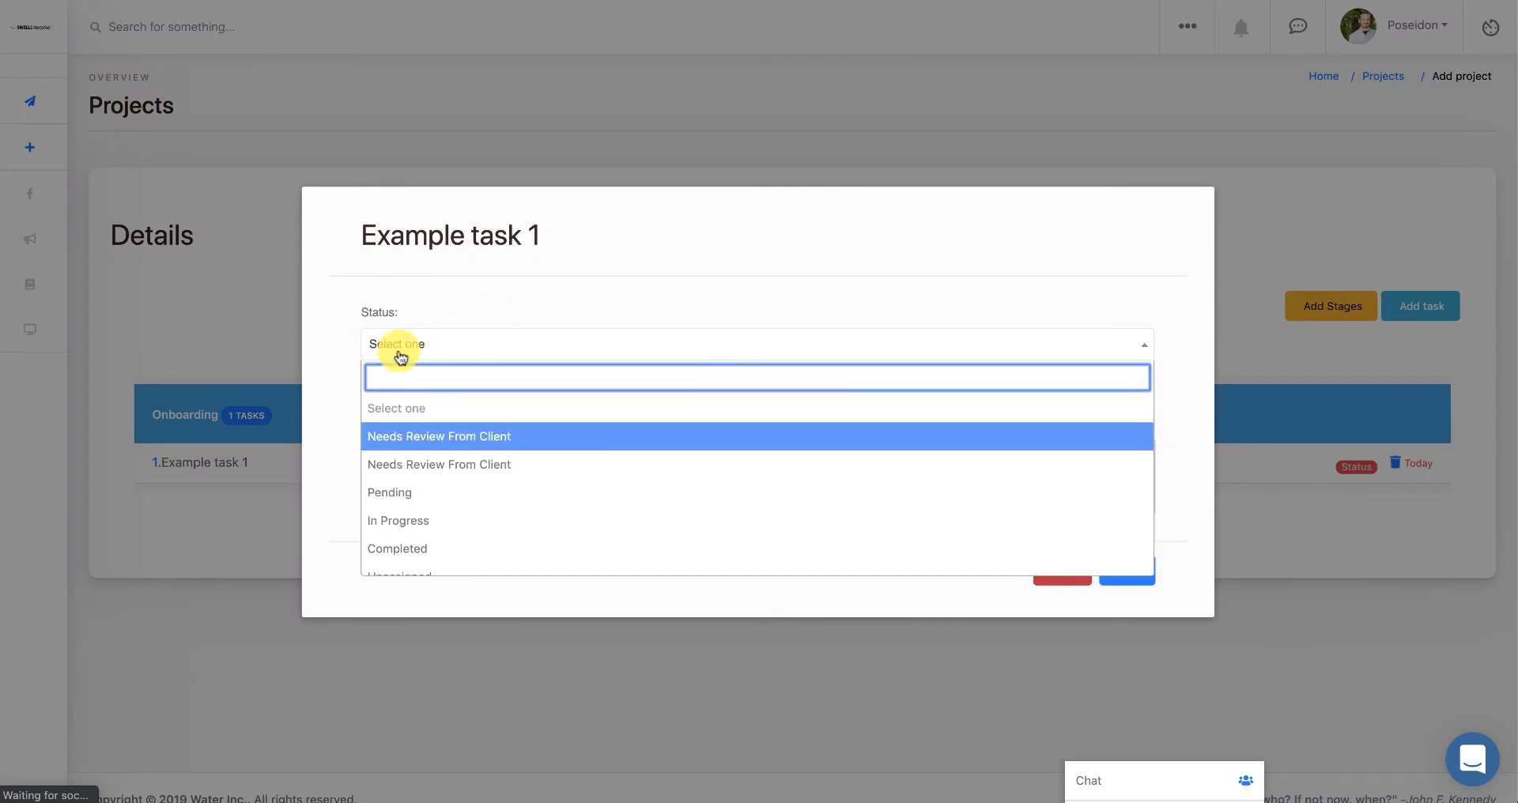
left_click(391, 520)
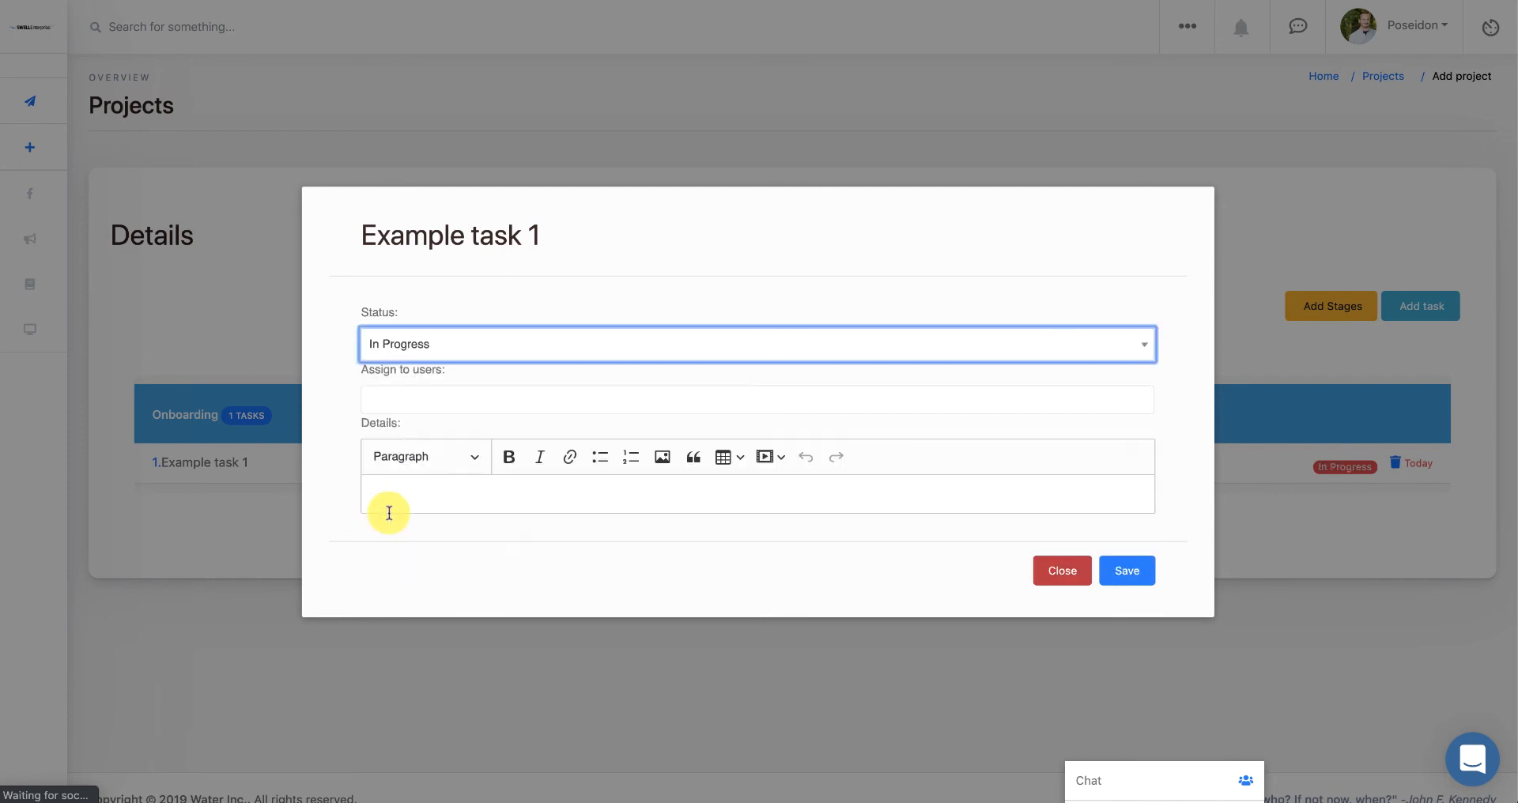
left_click(440, 399)
left_click(451, 453)
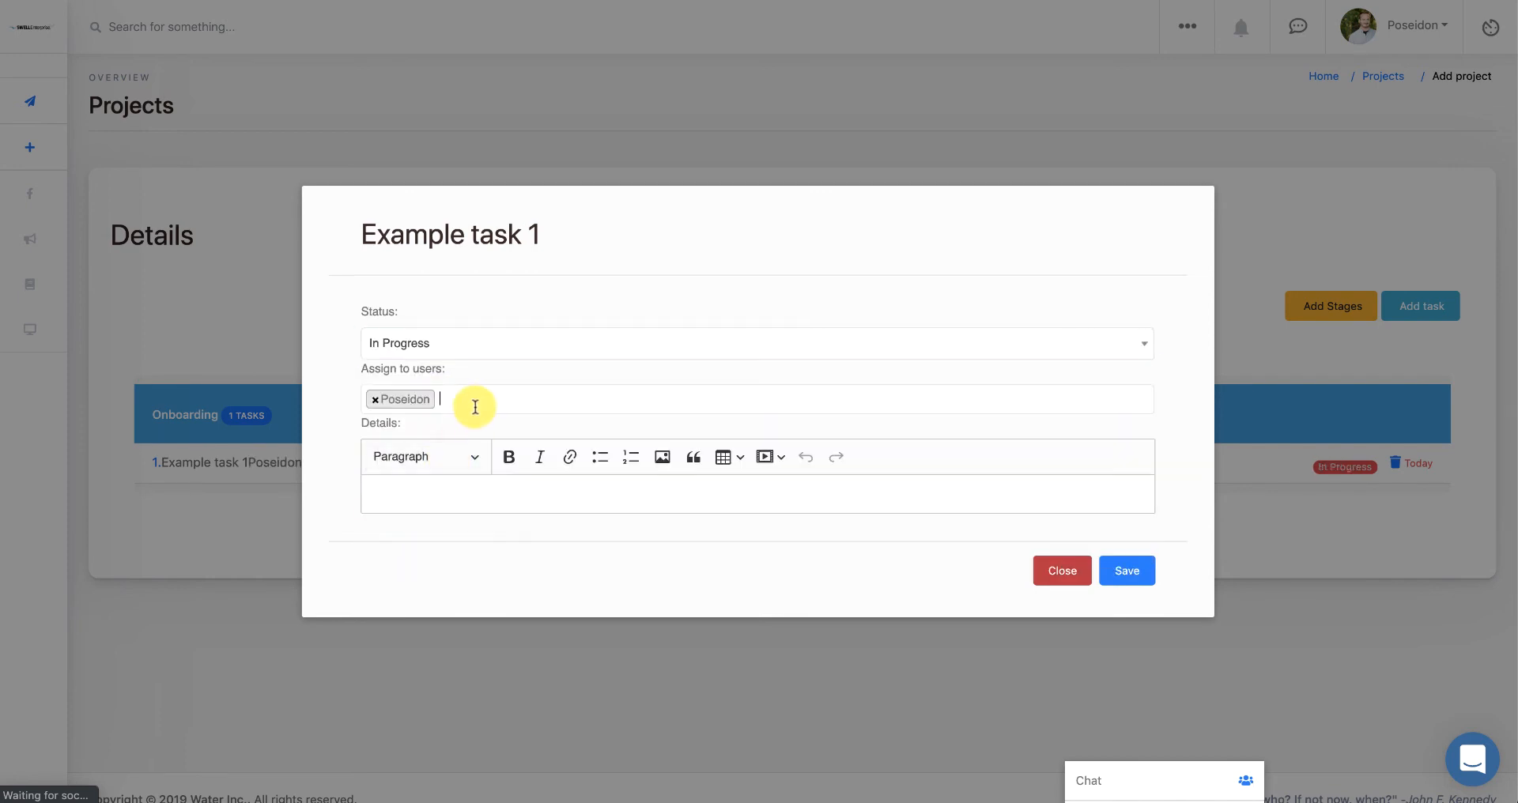
Enter "fwergaerg" as the details of Example task 1 and save the task
left_click(470, 512)
type("fwergaerg")
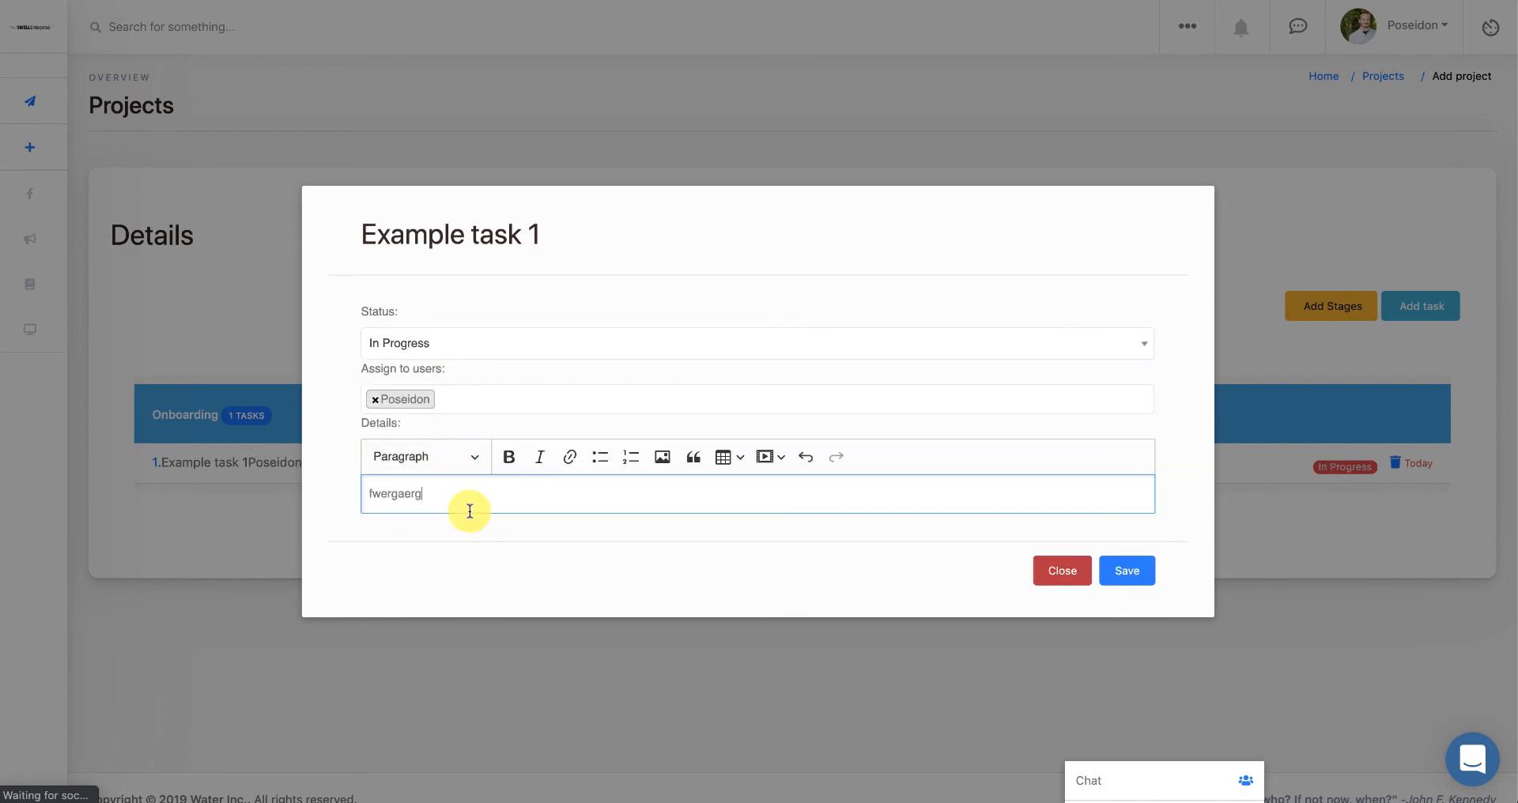
left_click(1139, 571)
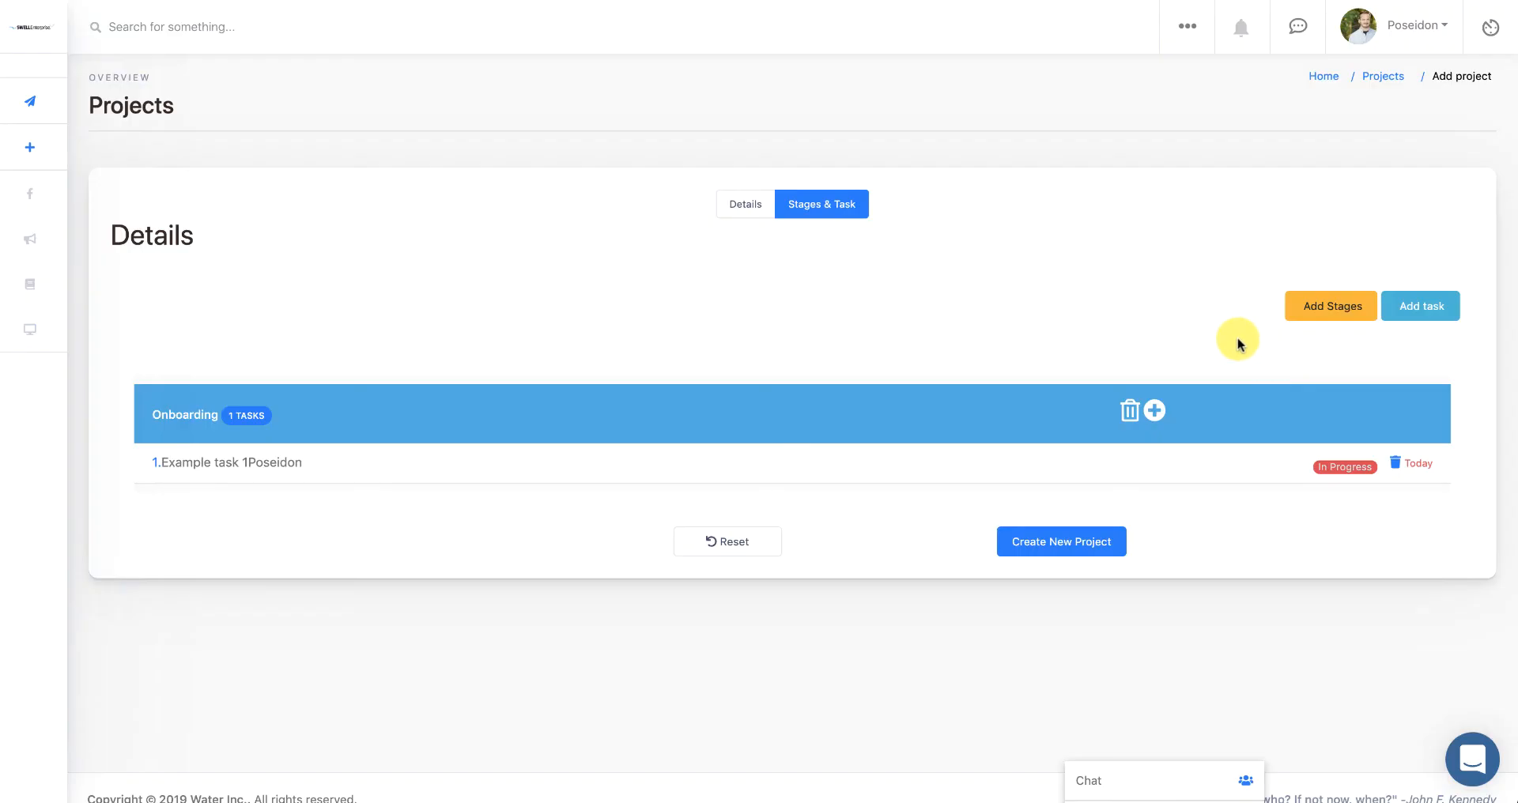
Add a second stage titled Design and create an unnamed task in it
left_click(1328, 306)
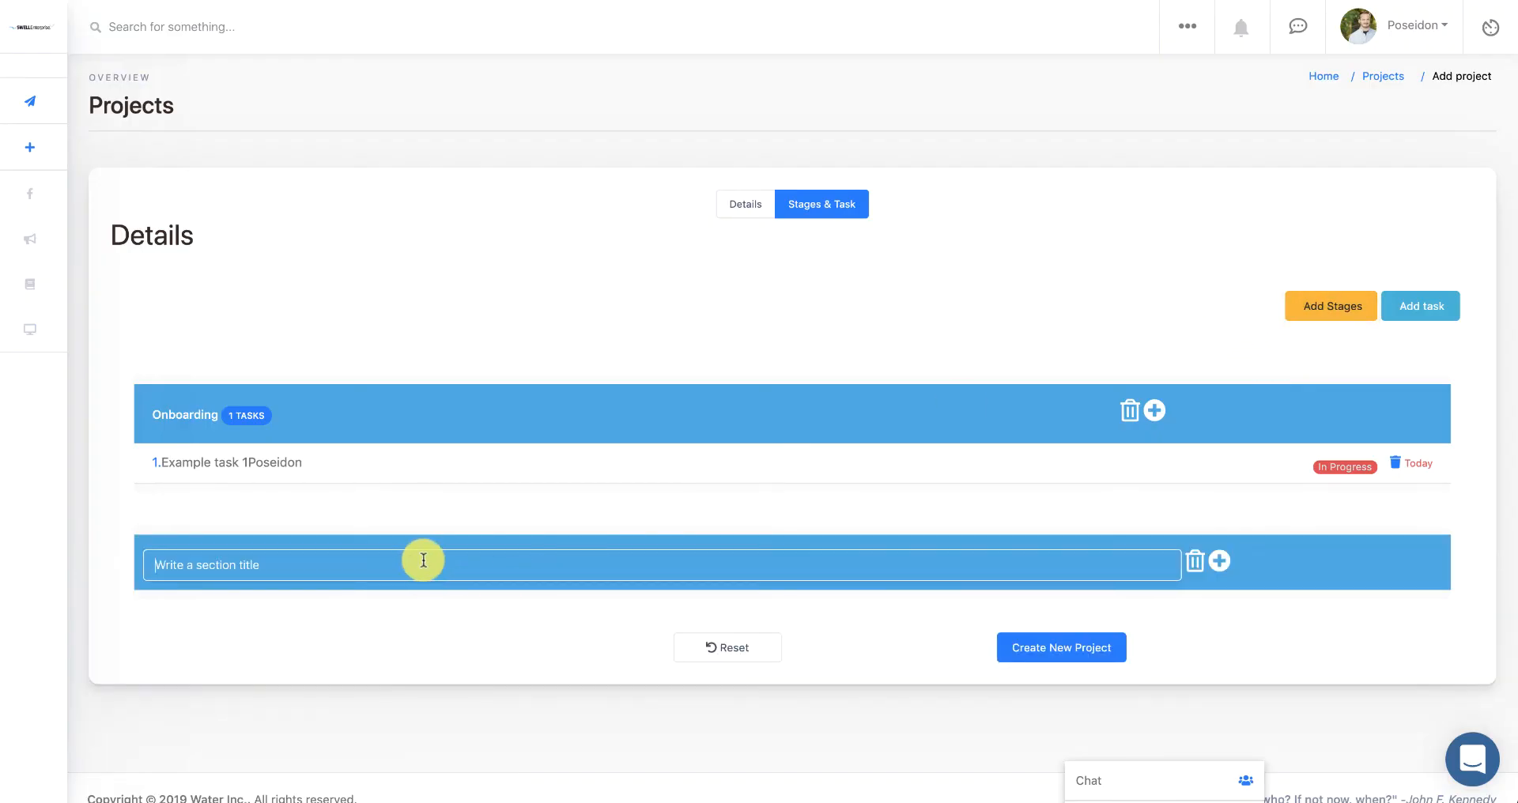
type("Design")
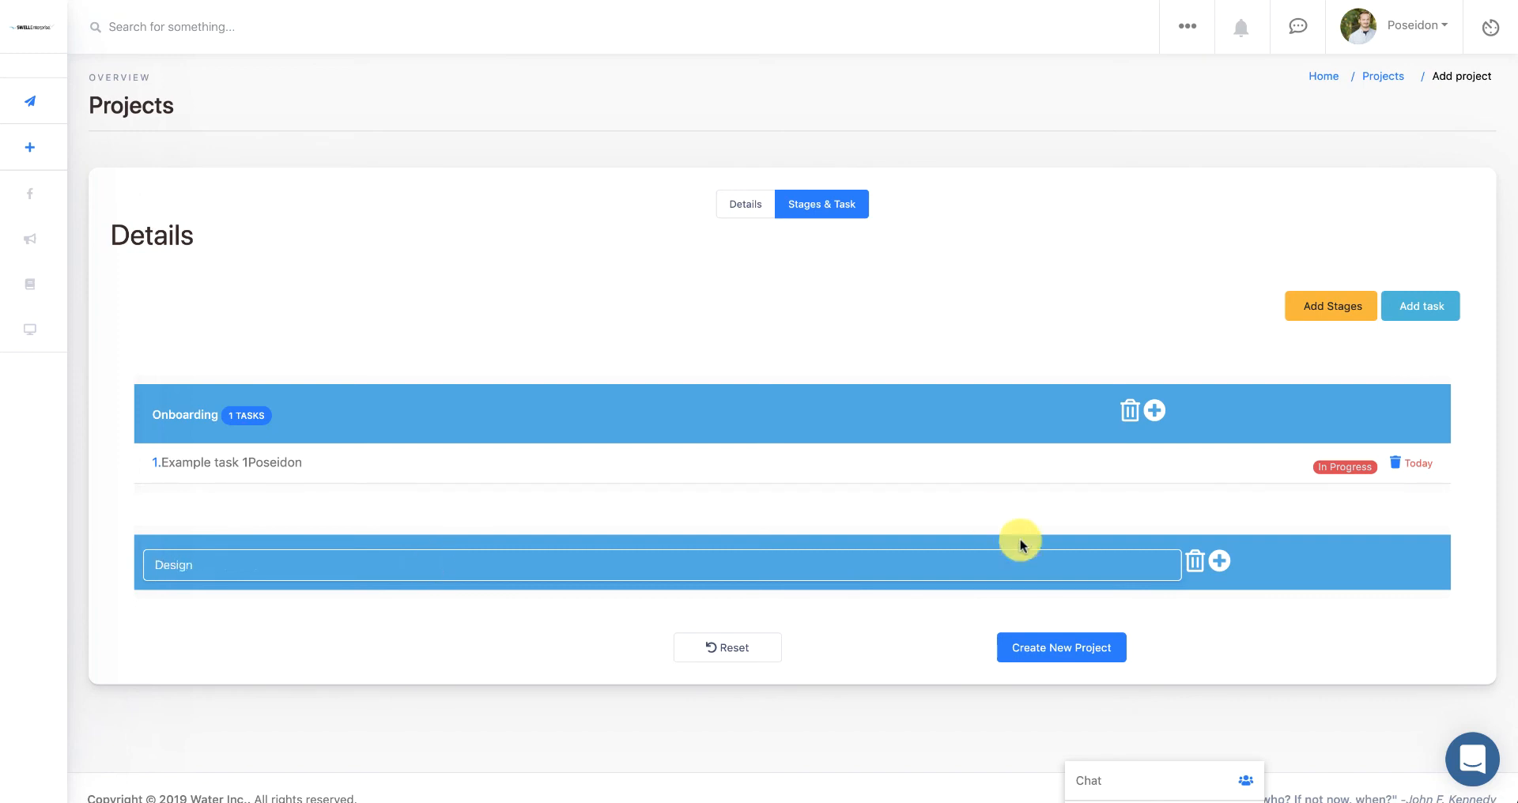
left_click(1246, 574)
left_click(1150, 564)
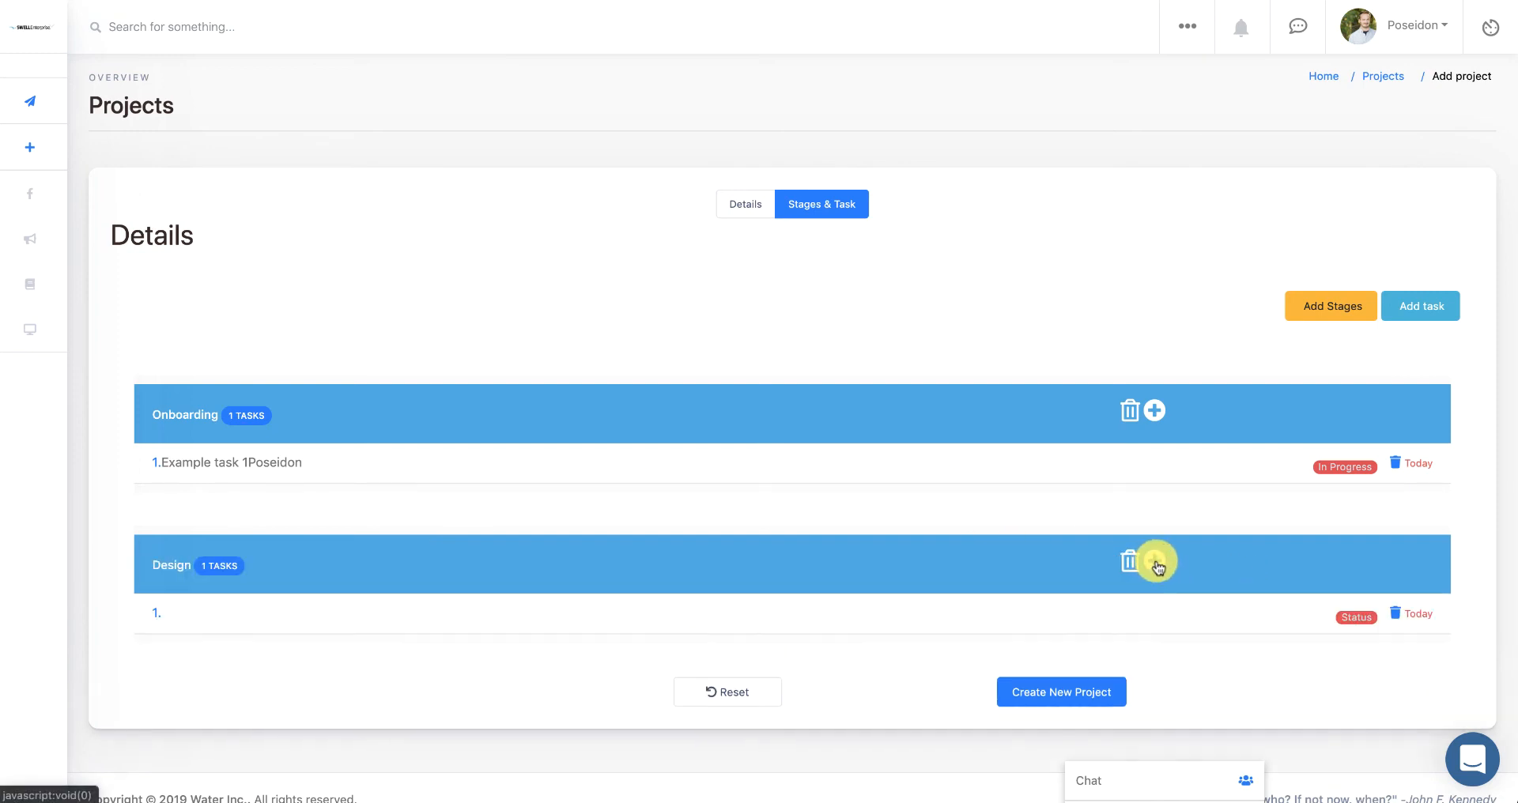
Set the Design stage task's status to Pending and assign it to both available users
left_click(209, 616)
left_click(488, 341)
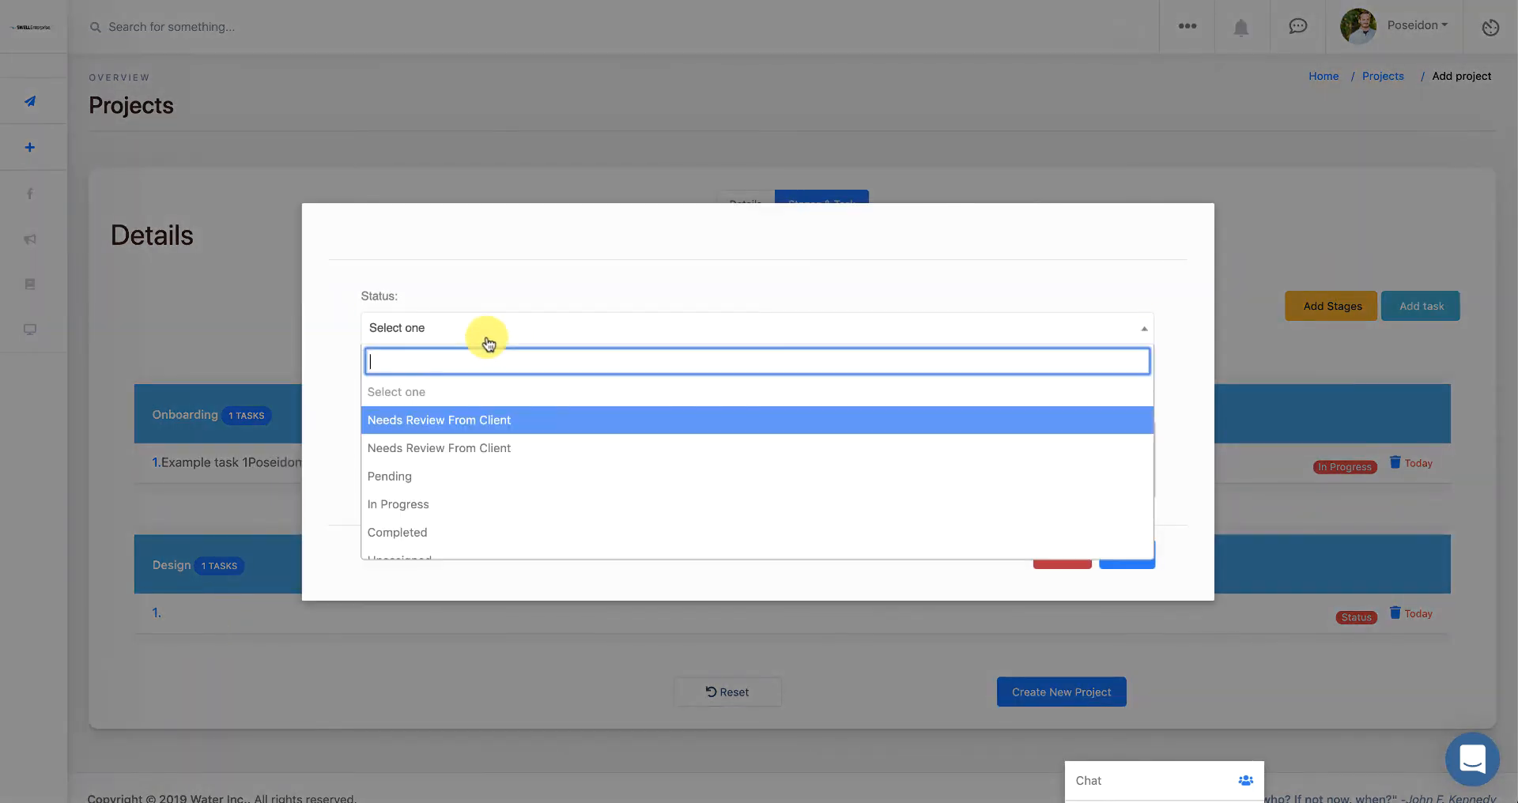
left_click(434, 476)
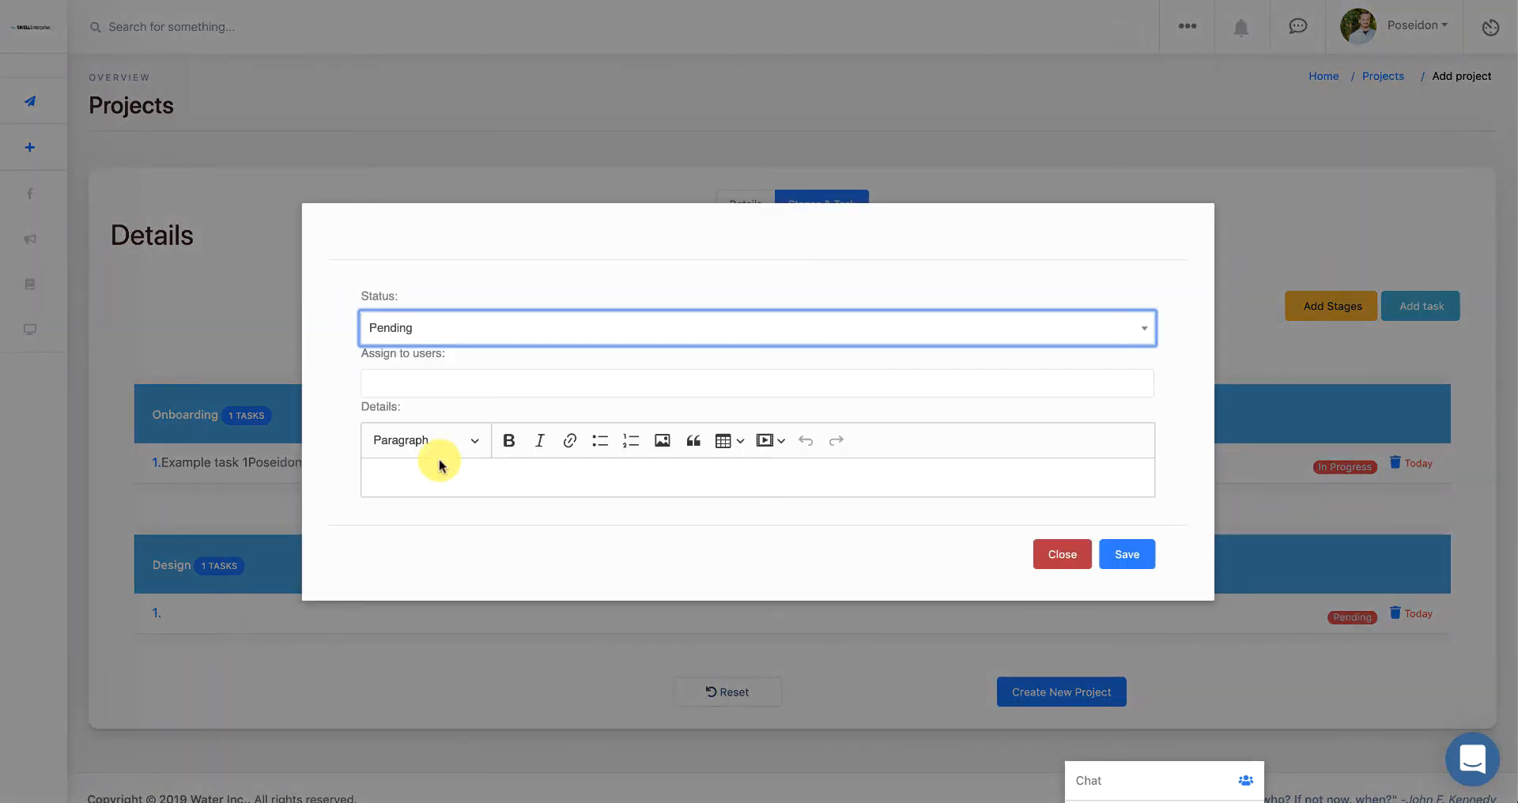
left_click(457, 384)
left_click(443, 437)
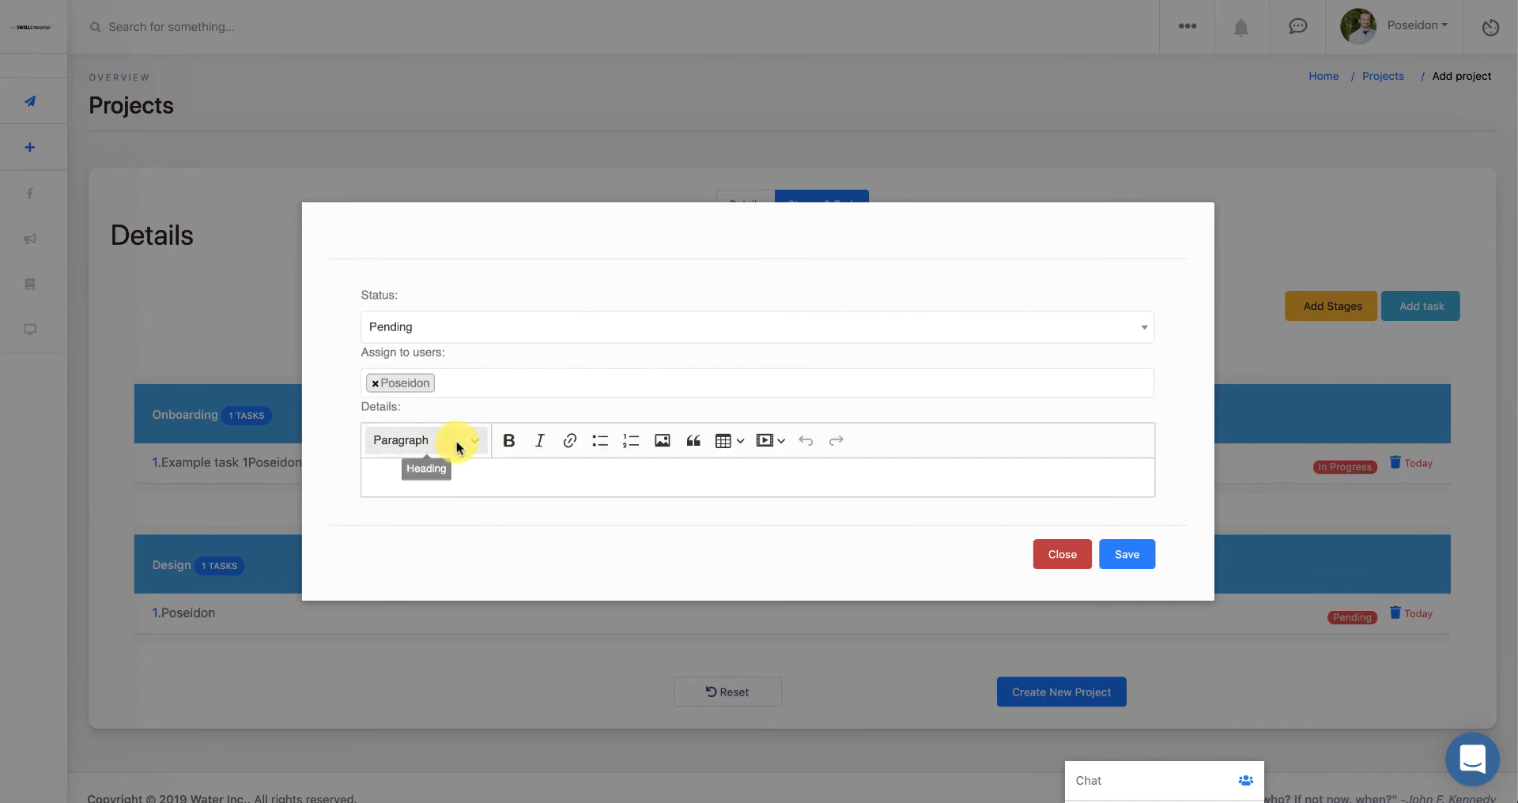
left_click(501, 383)
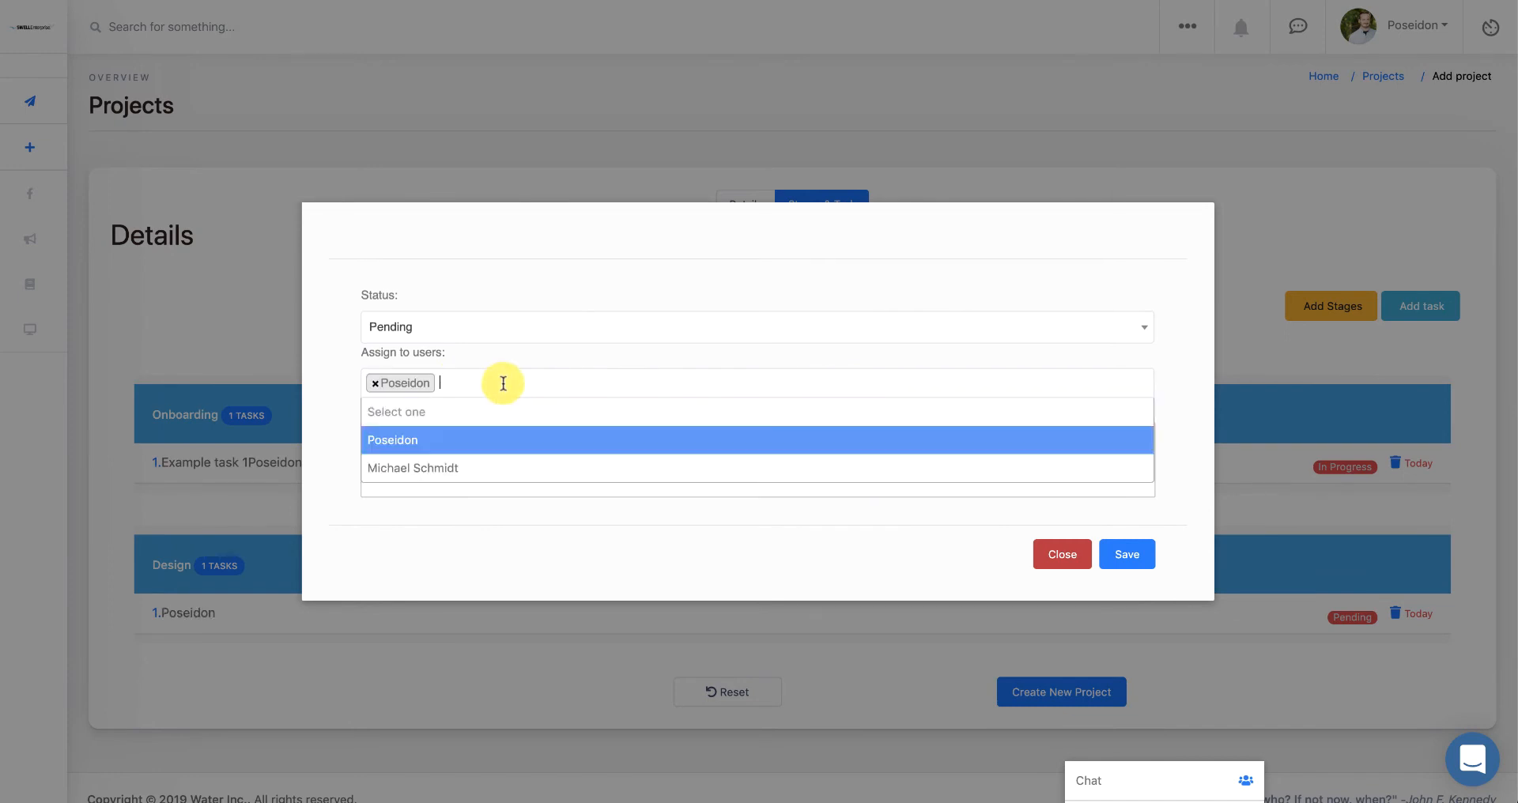
left_click(479, 473)
Enter "efrgarg" as the Design stage task's details and close the task window
left_click(472, 476)
type("efrgarg")
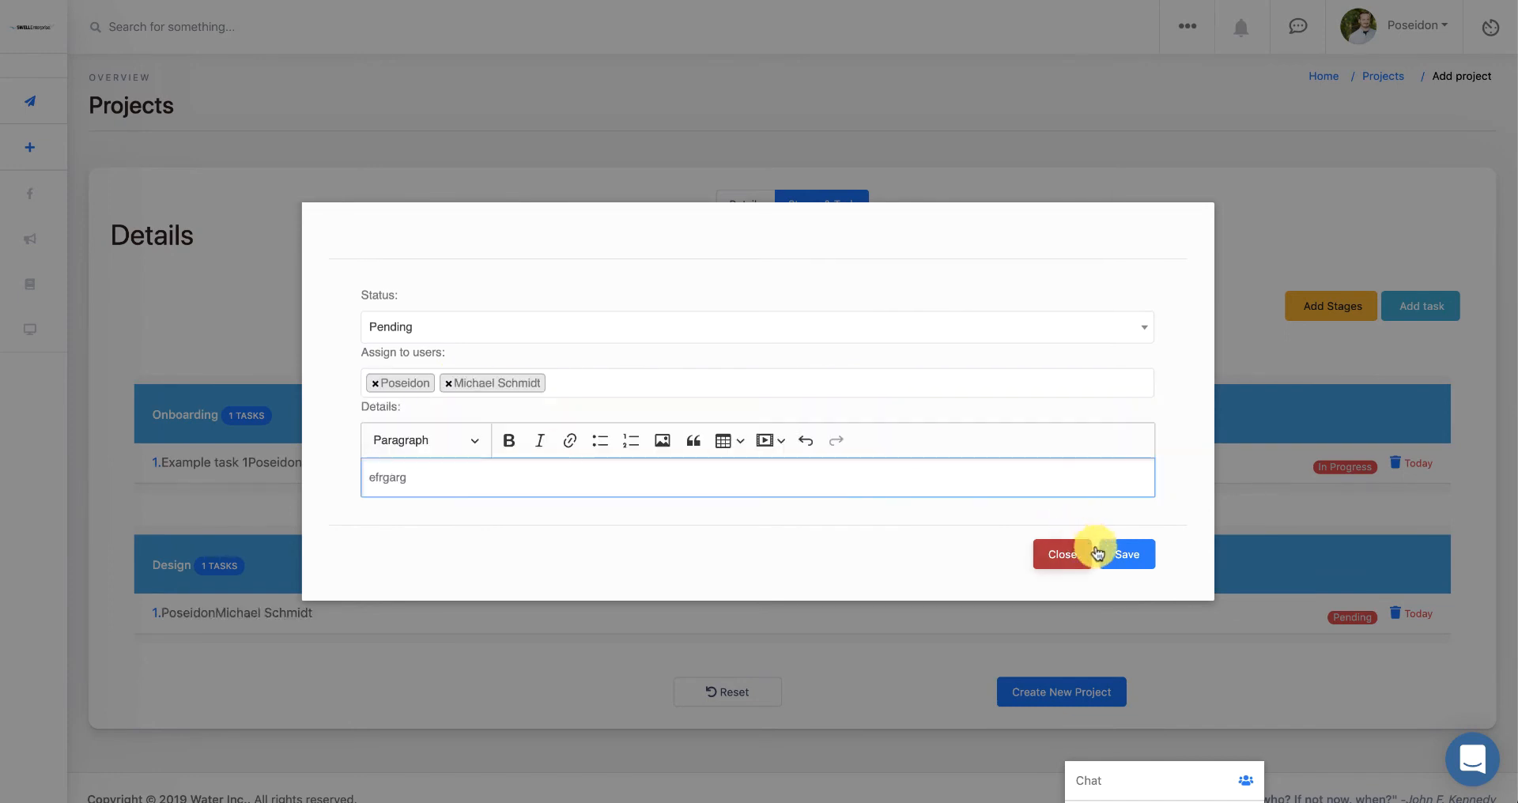
left_click(1085, 553)
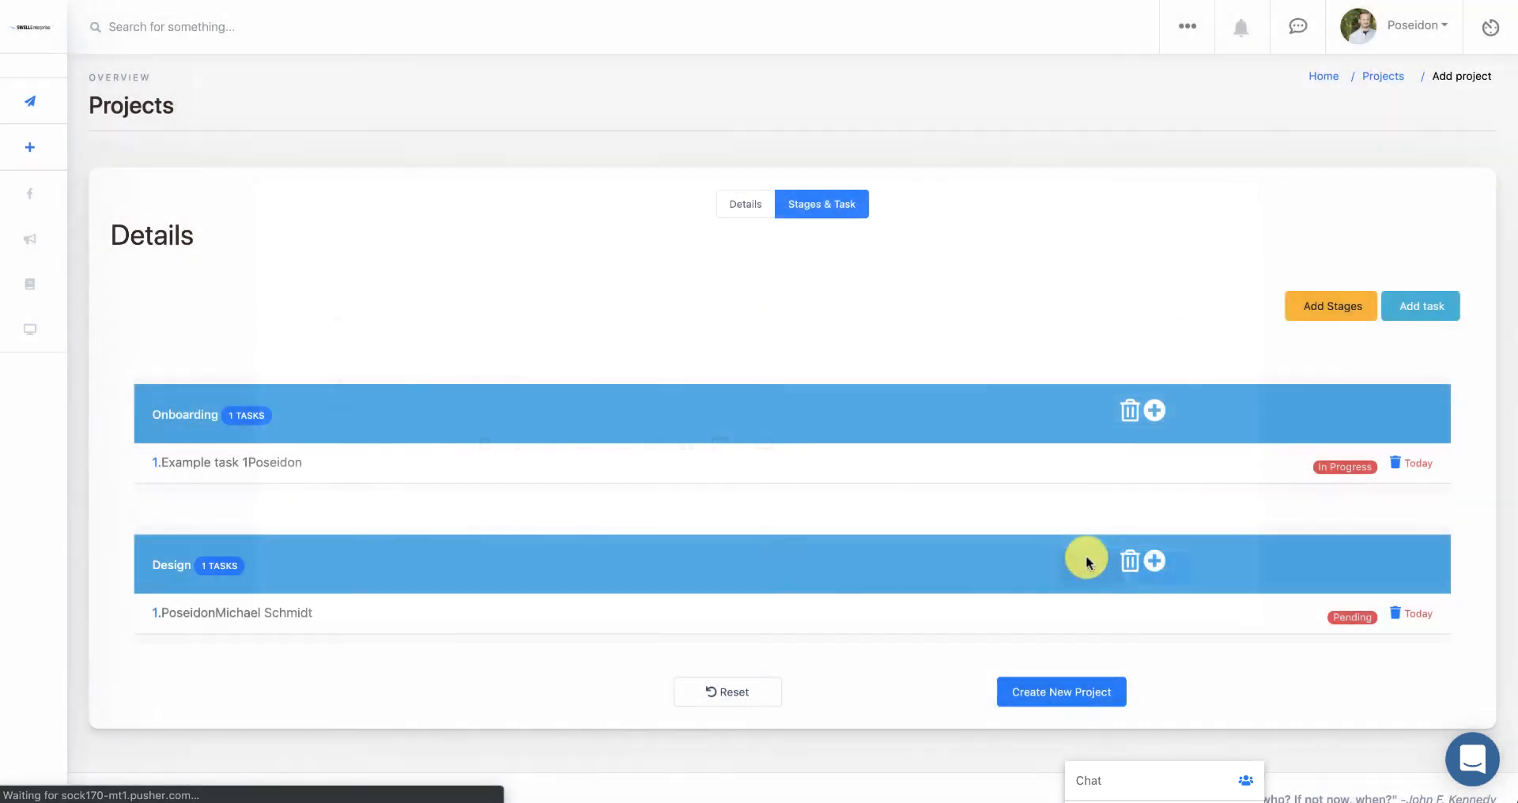
Name the task in the Design stage "Design Website"
left_click(168, 616)
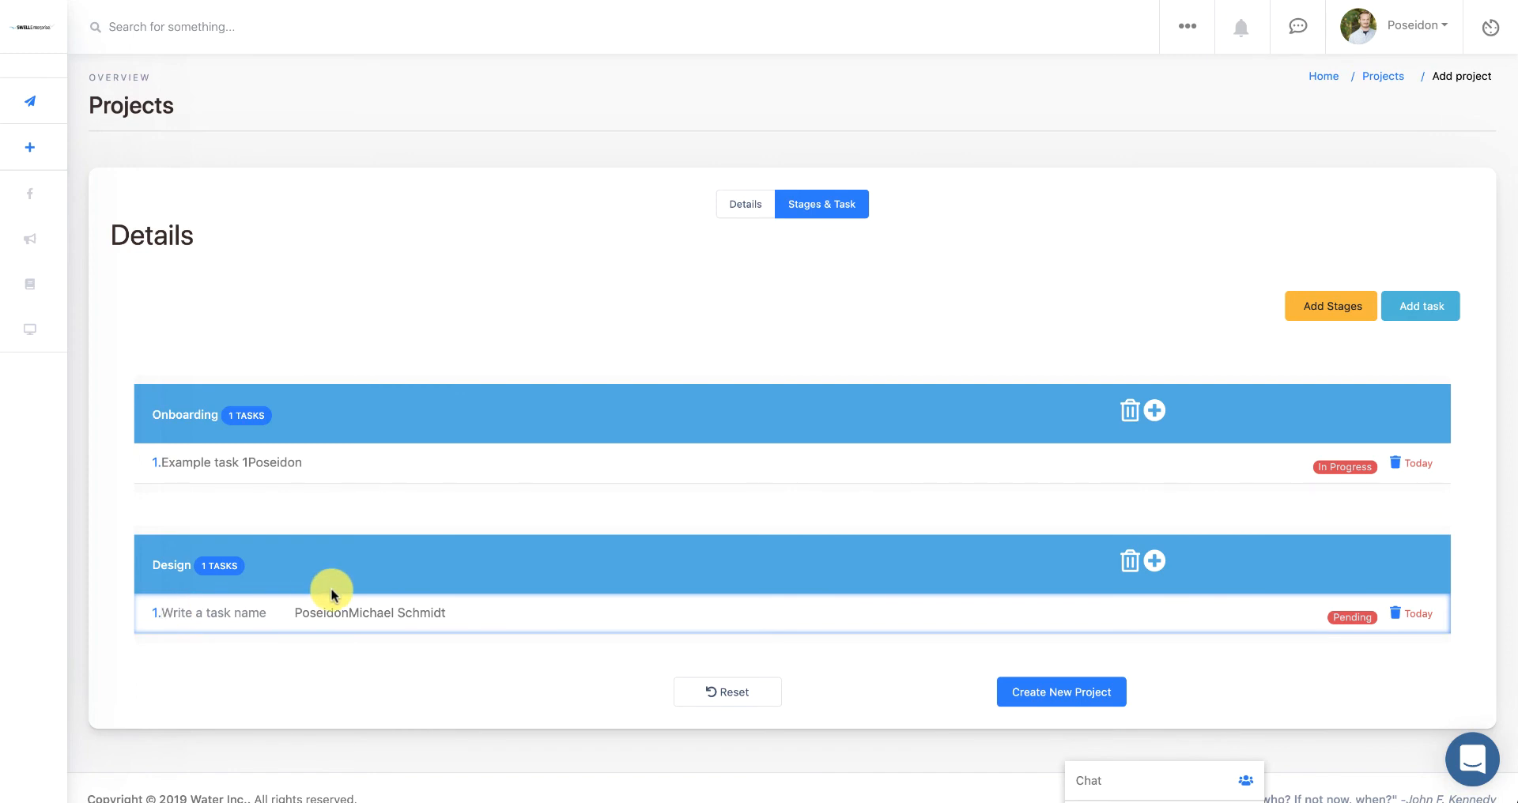
type("Design Website")
left_click(782, 649)
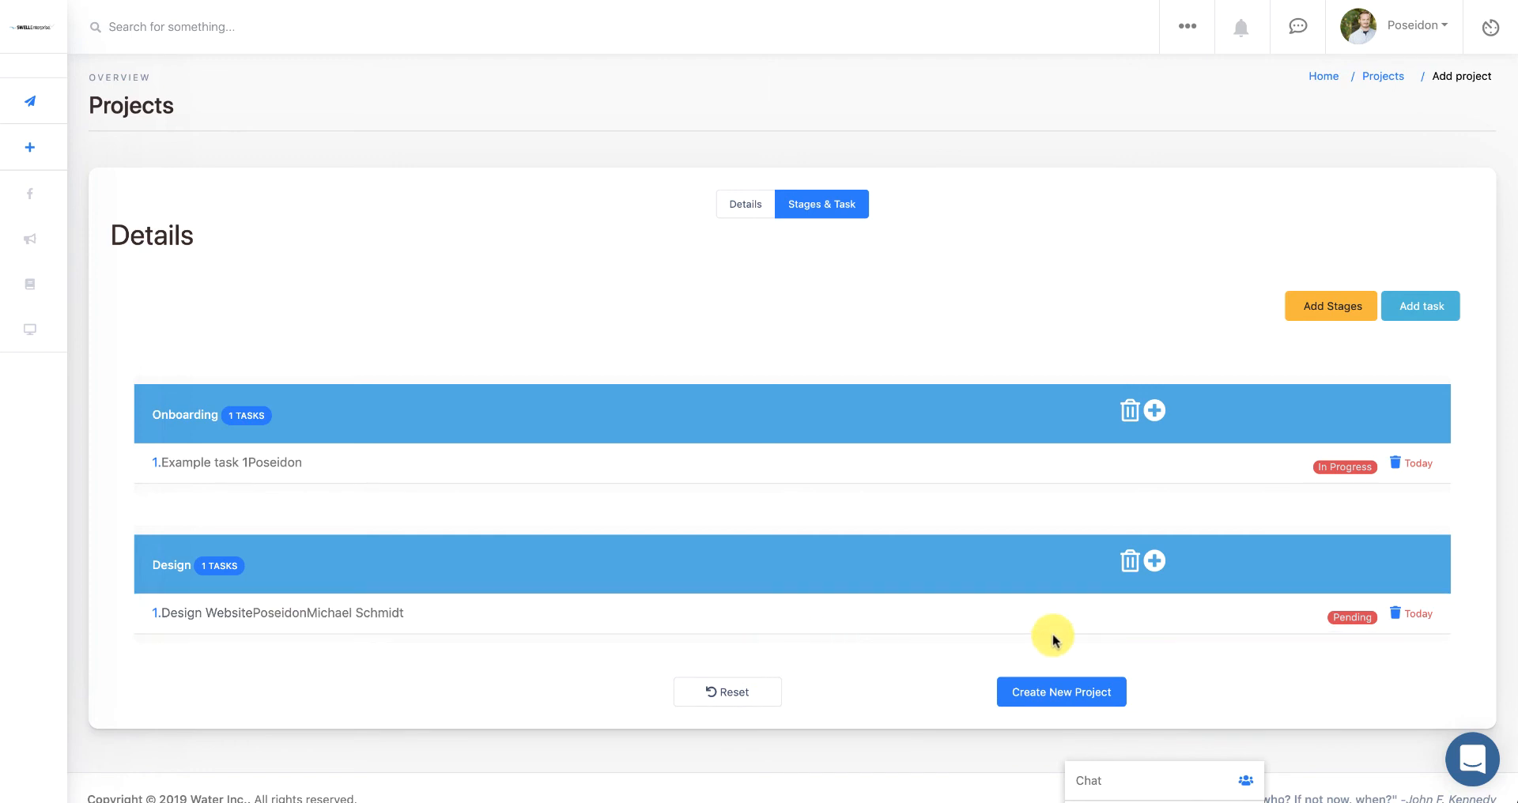
Try to create the new project and review its details form down to the notes and unique number fields
left_click(1098, 692)
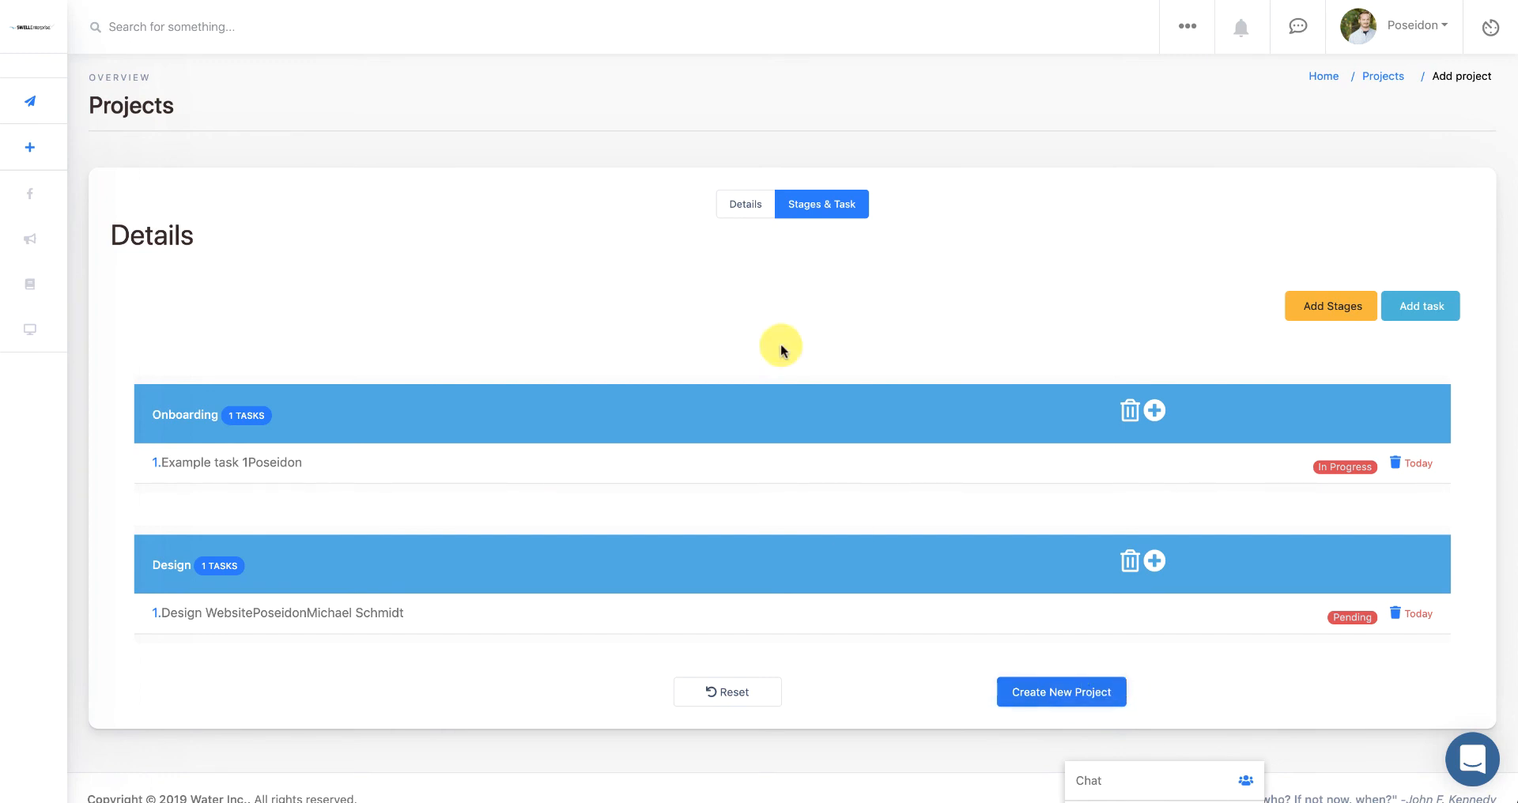
left_click(750, 204)
scroll(973, 431, "down", 6)
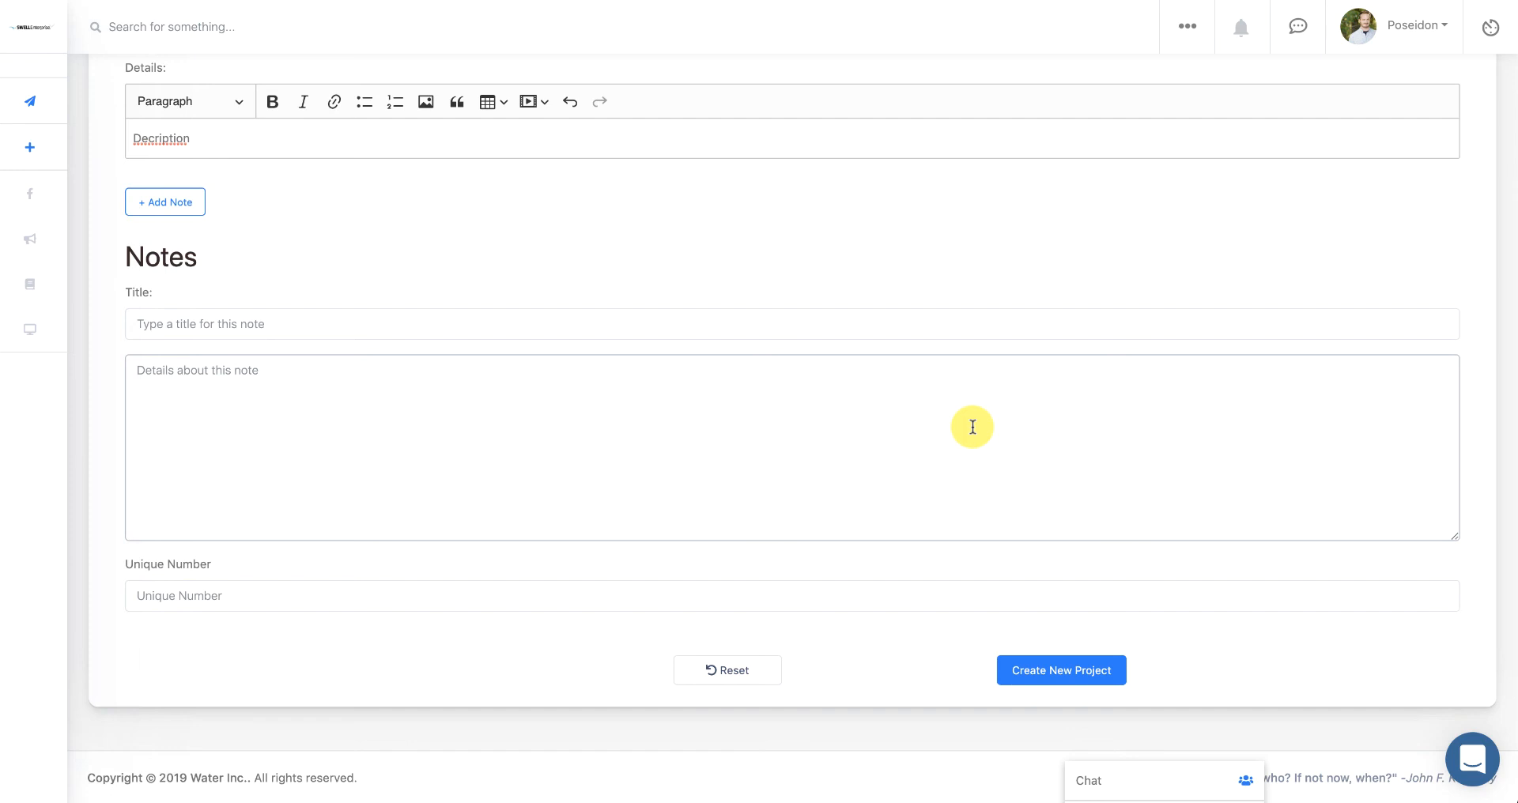
scroll(972, 427, "up", 6)
Open the list of all projects and set the first project's title to "Example 2"
left_click(1186, 30)
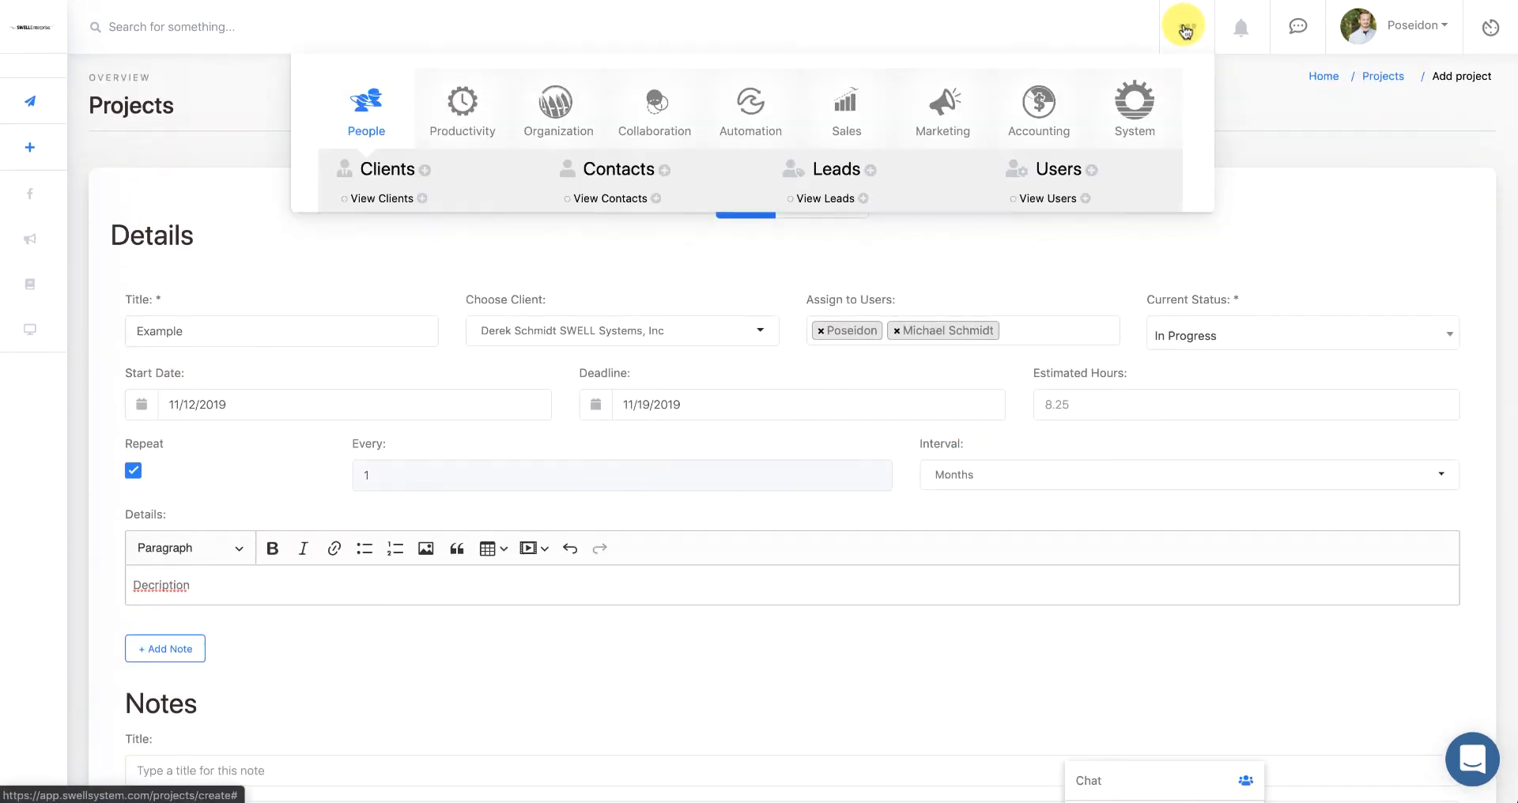
left_click(478, 126)
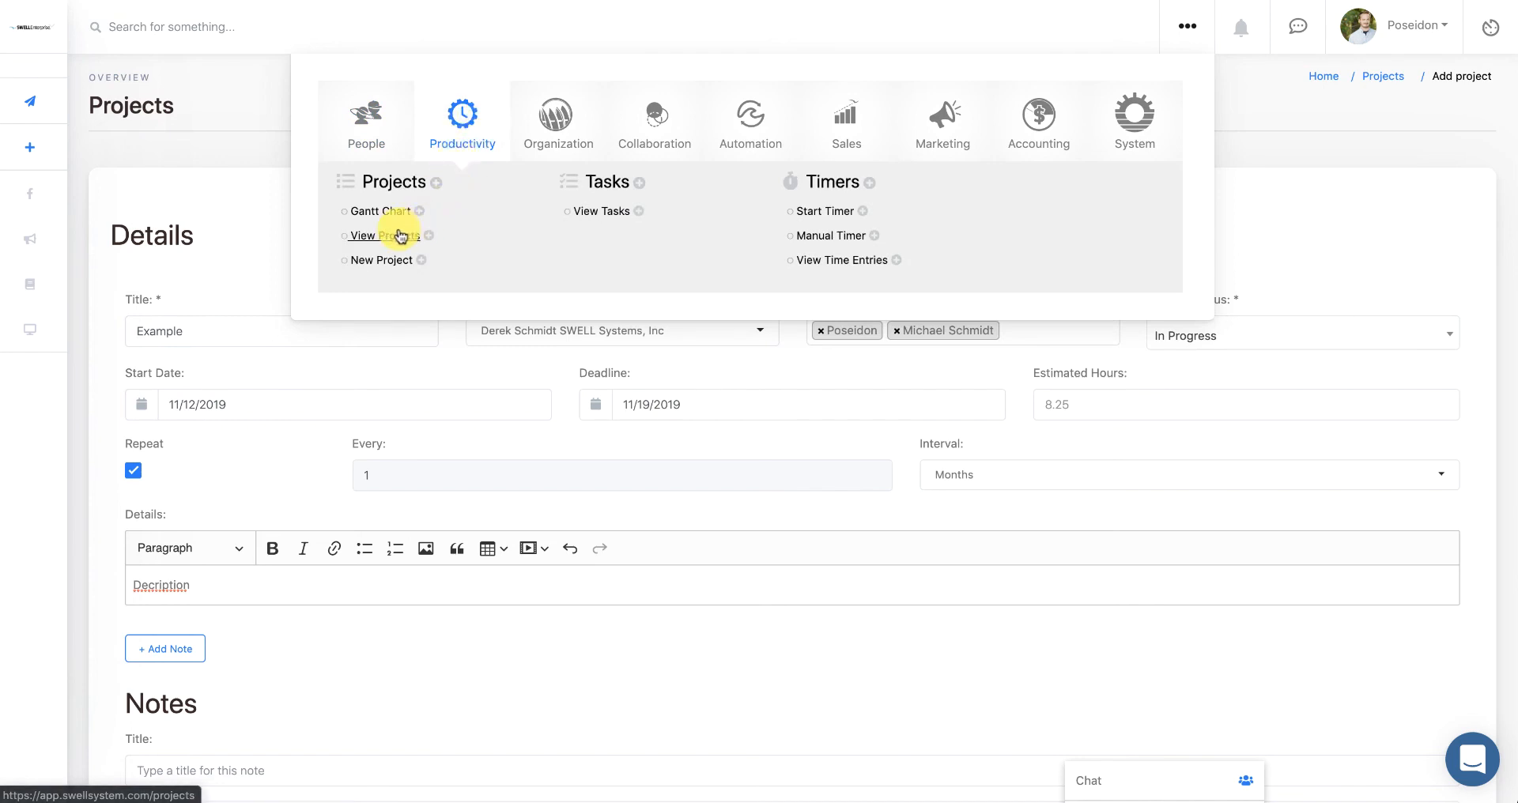
left_click(395, 237)
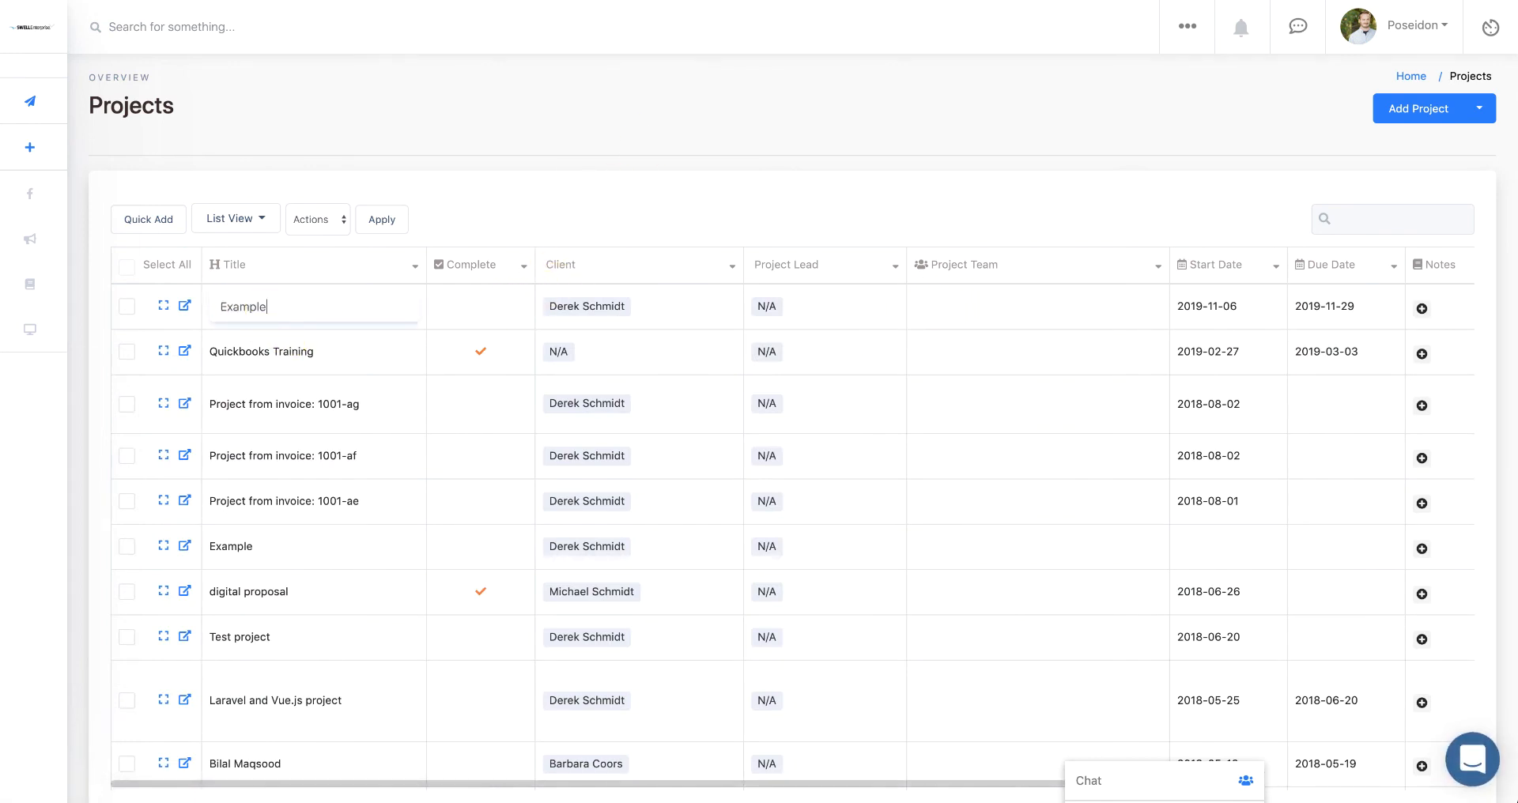
left_click(485, 298)
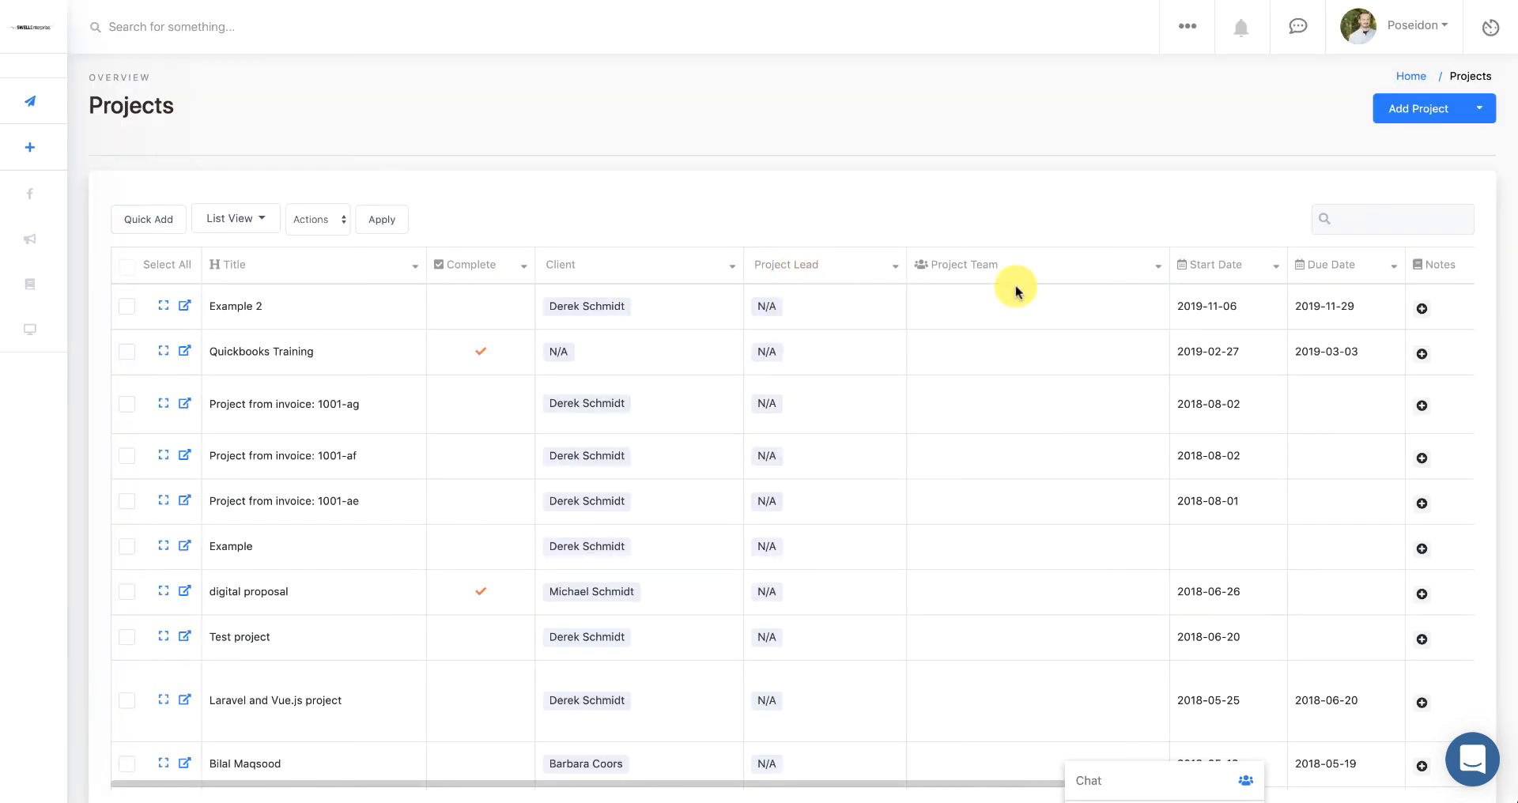
Look at the notes and tasks columns, and open and close the note entry for Example 2
scroll(1120, 298, "right", 5)
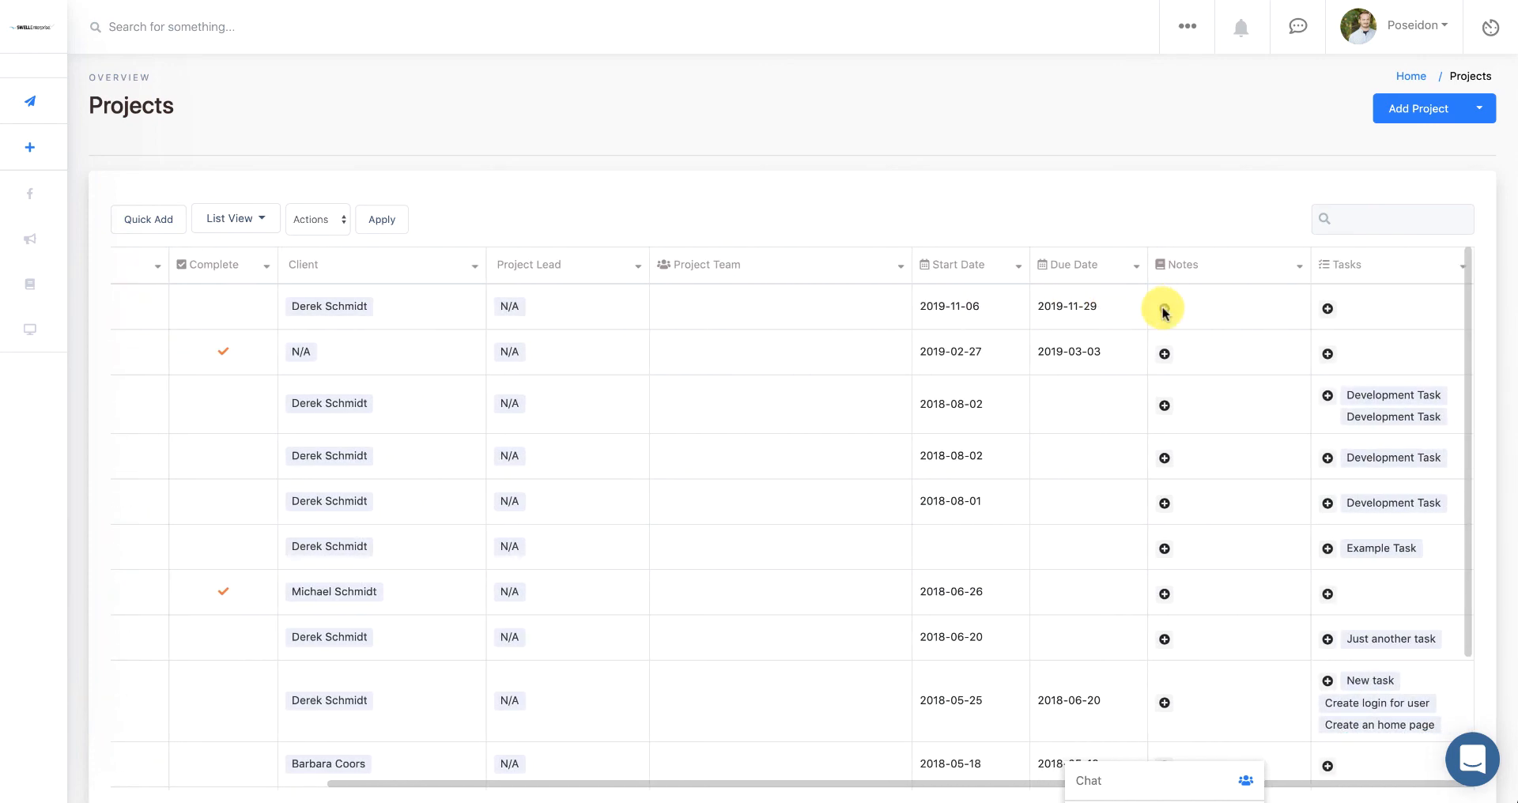
left_click(1162, 310)
left_click(1114, 99)
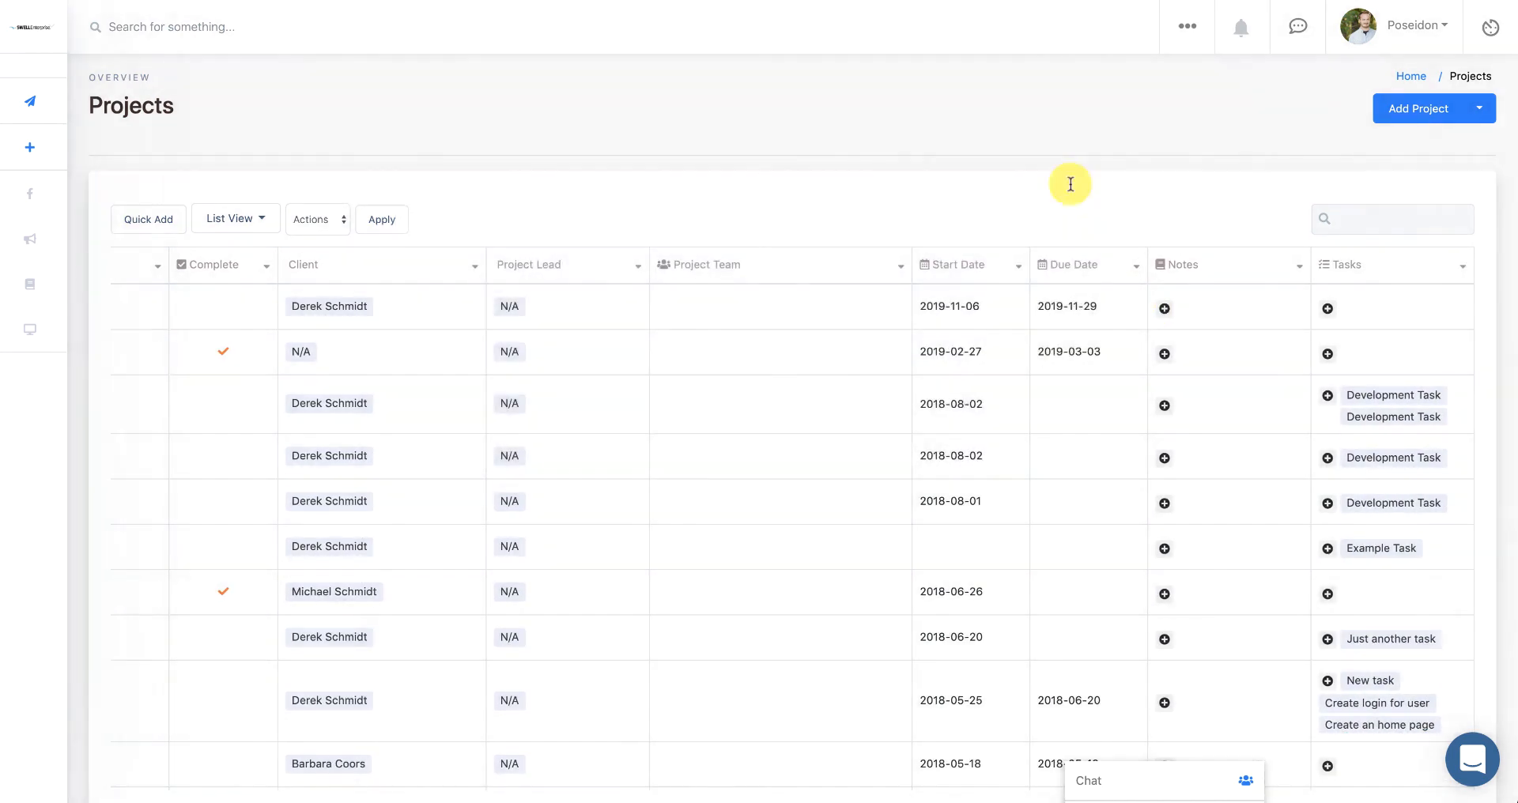
scroll(861, 355, "left", 5)
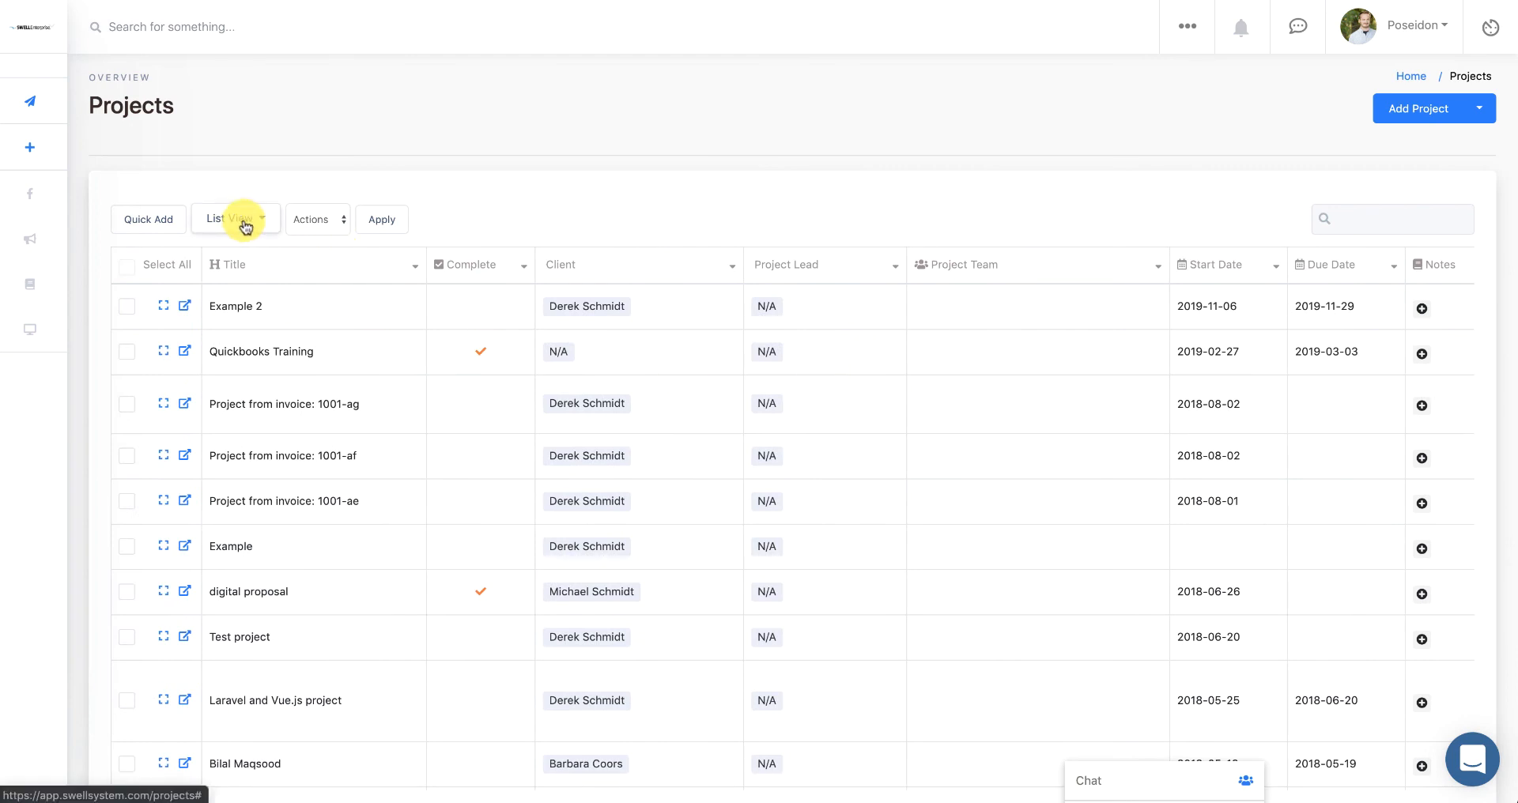
Switch the projects to Calendar view and look through the month's schedule
left_click(244, 225)
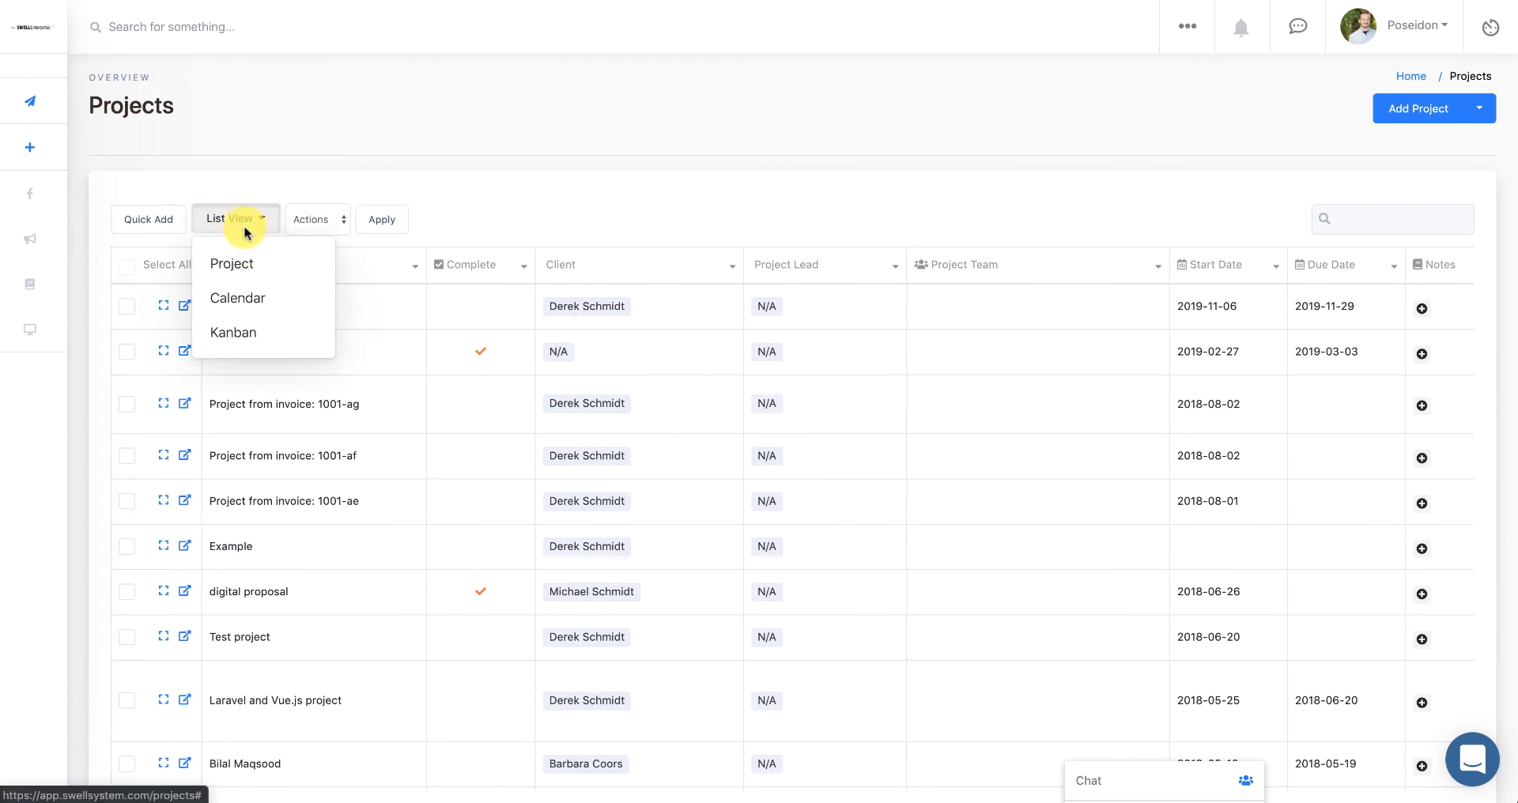
left_click(239, 297)
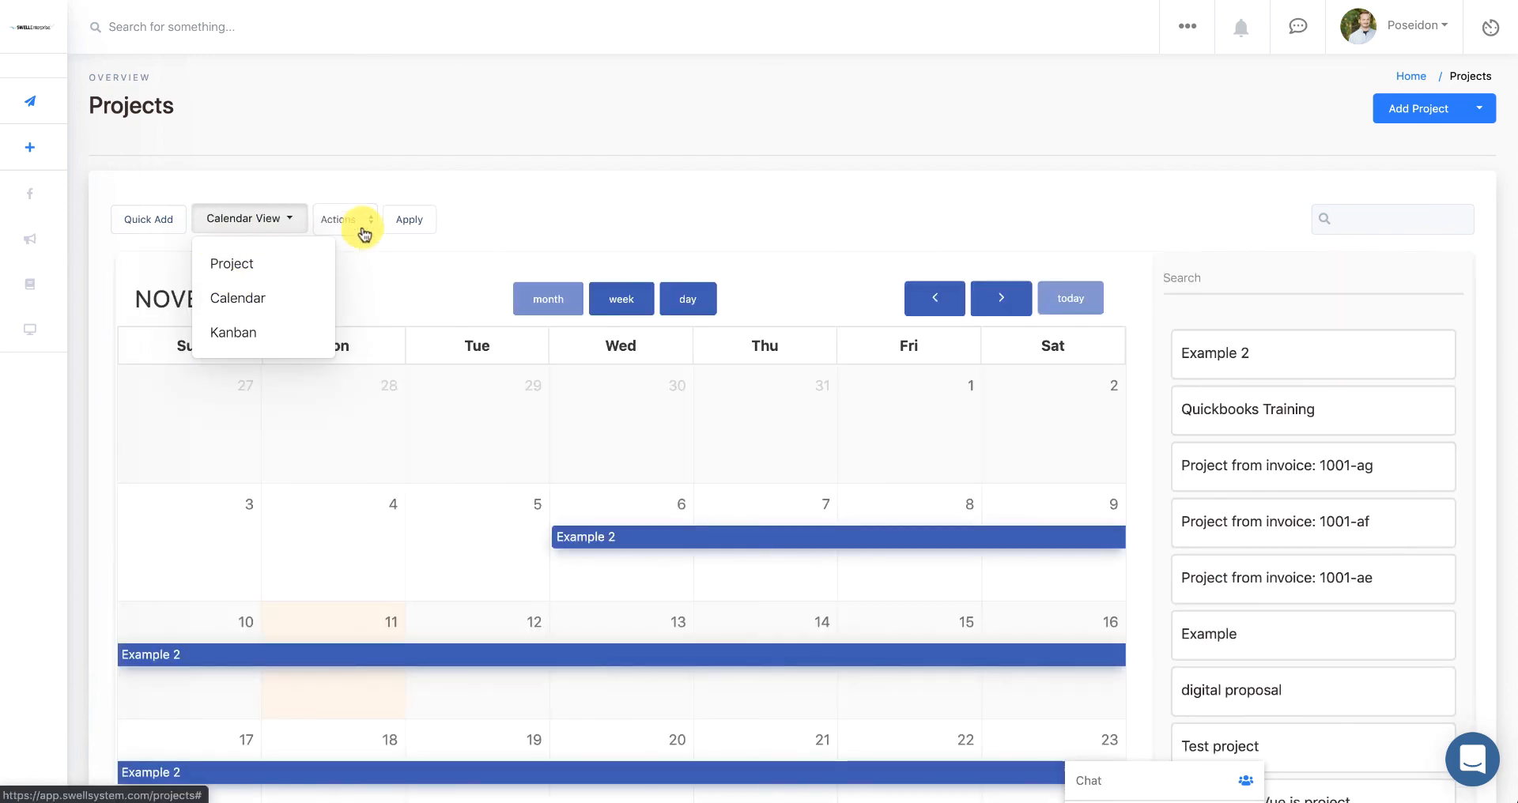
left_click(542, 243)
scroll(451, 424, "down", 5)
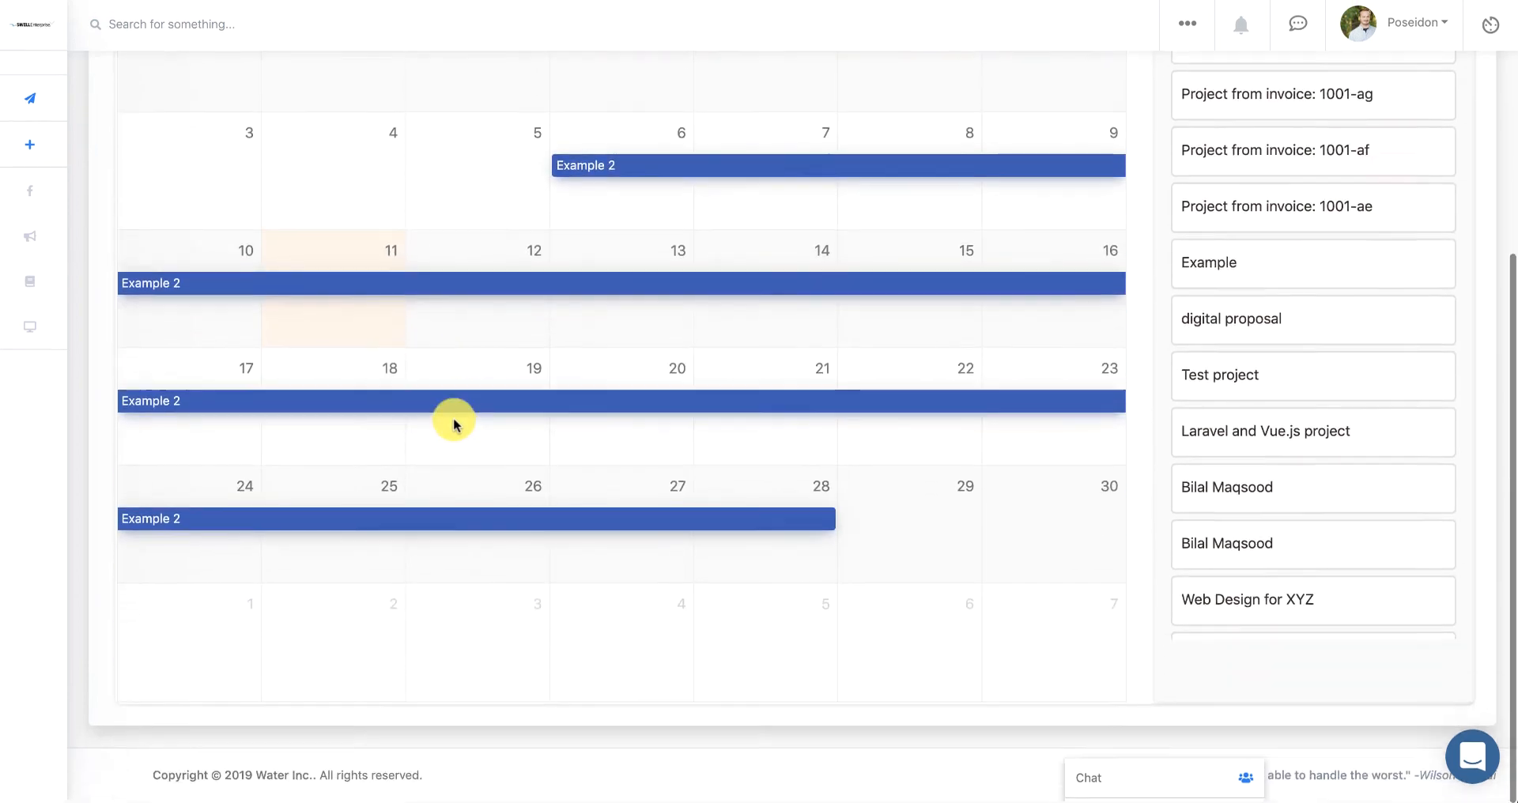
scroll(453, 419, "up", 5)
Switch the projects to Kanban view grouped by Status and inspect the Pending, In Progress and Completed stacks
left_click(268, 221)
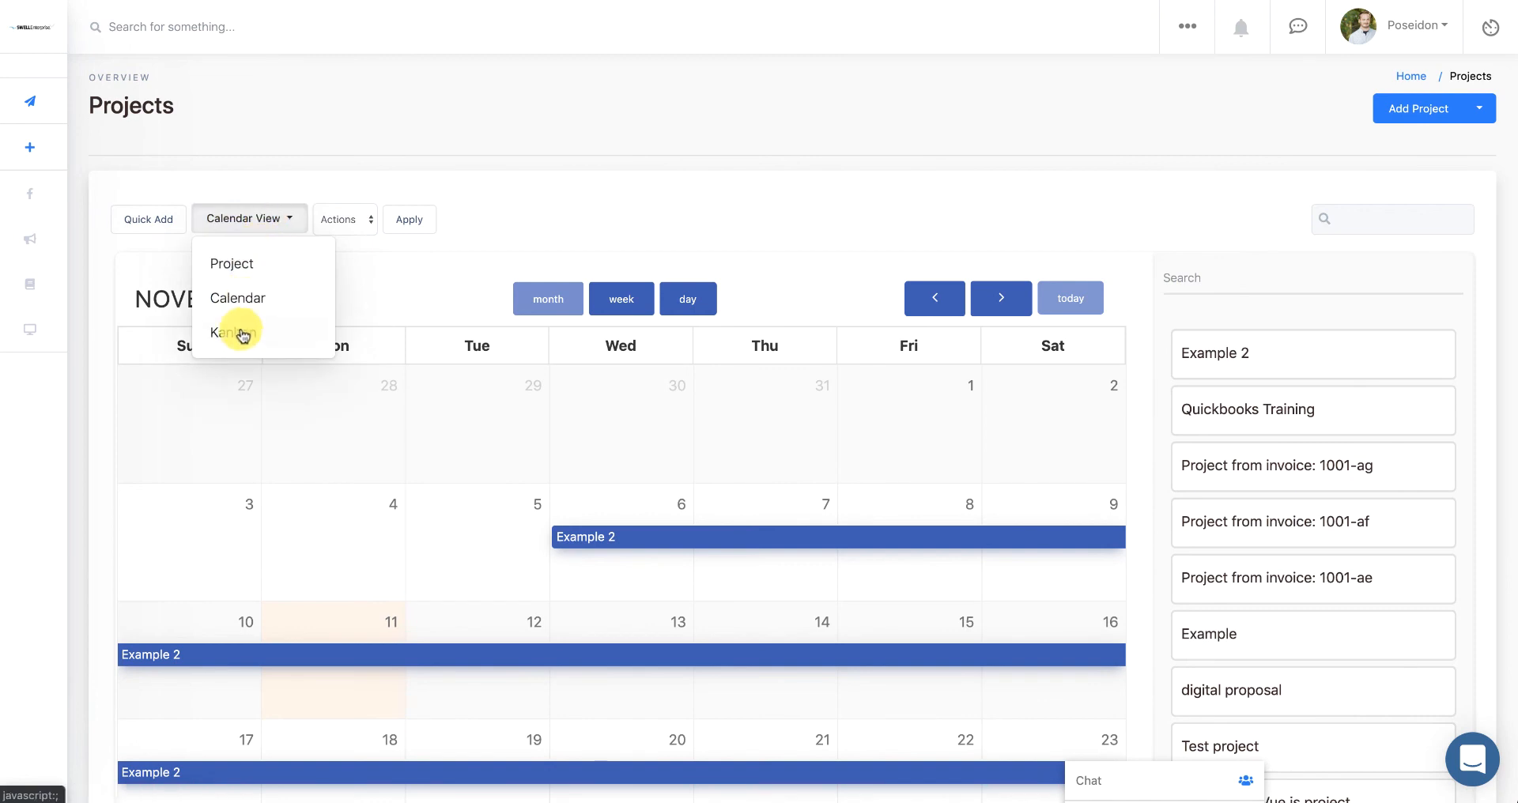
left_click(237, 340)
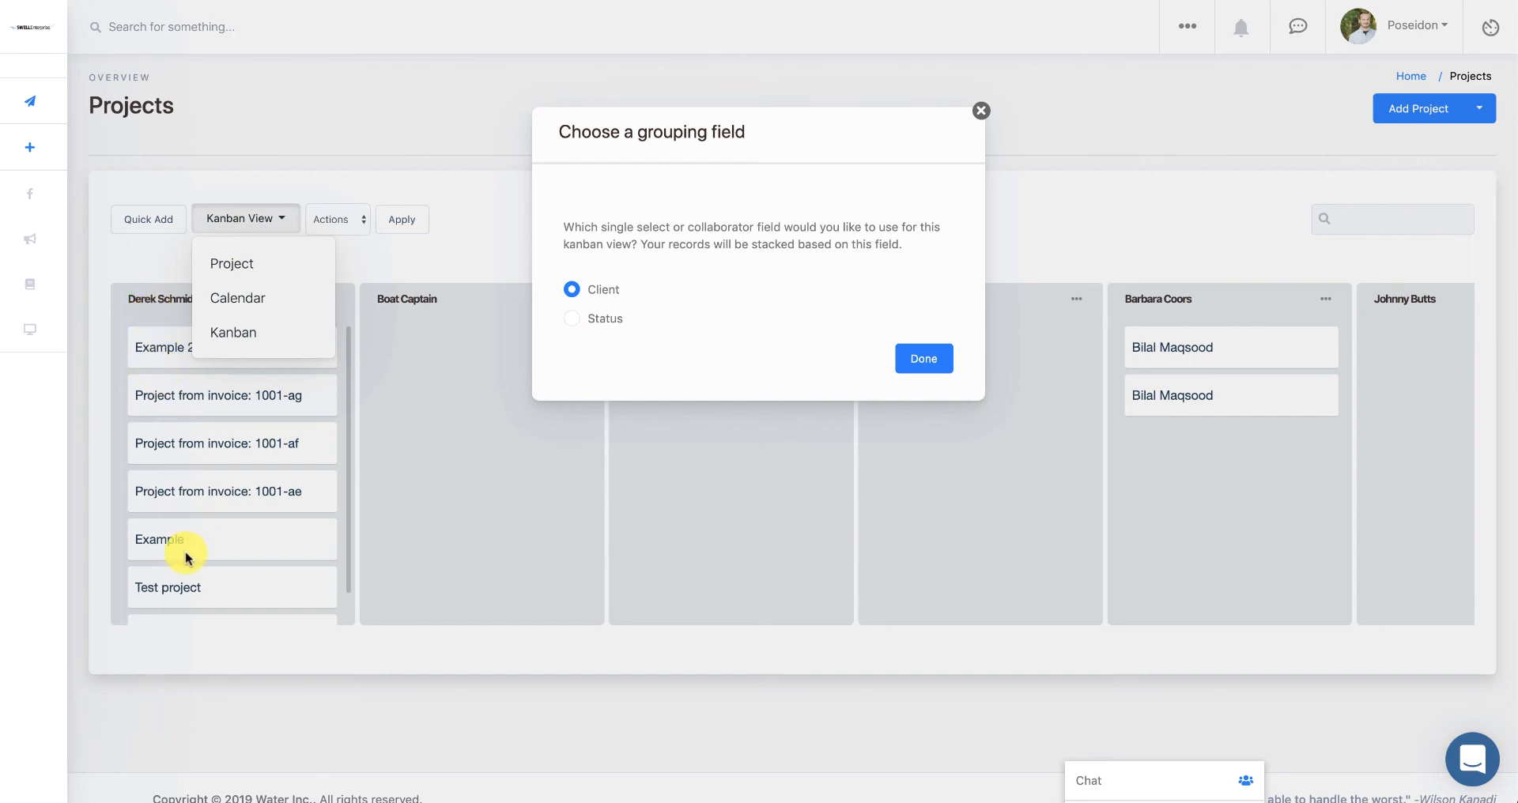
left_click(571, 319)
left_click(917, 362)
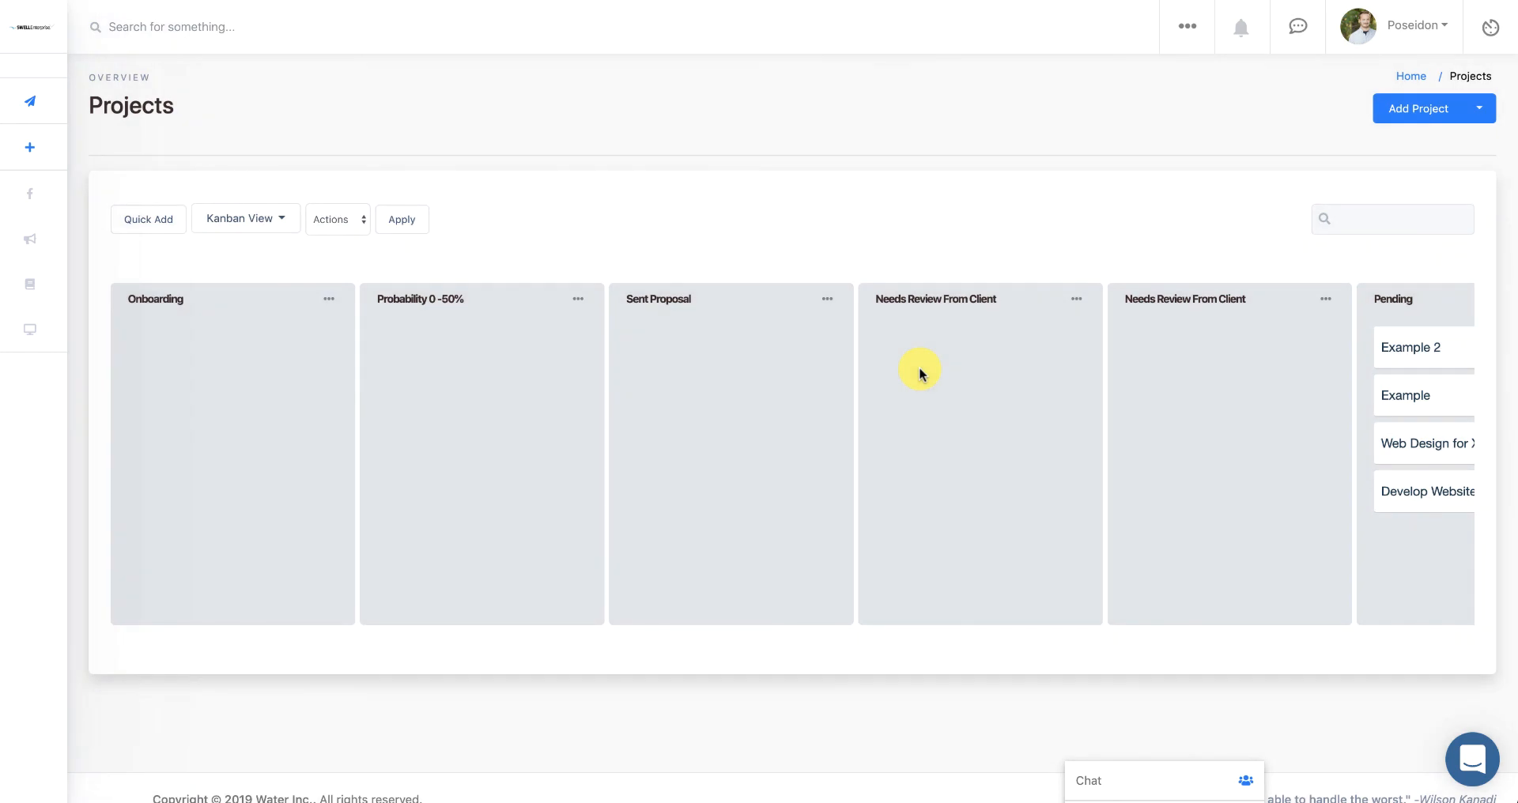
scroll(919, 372, "right", 10)
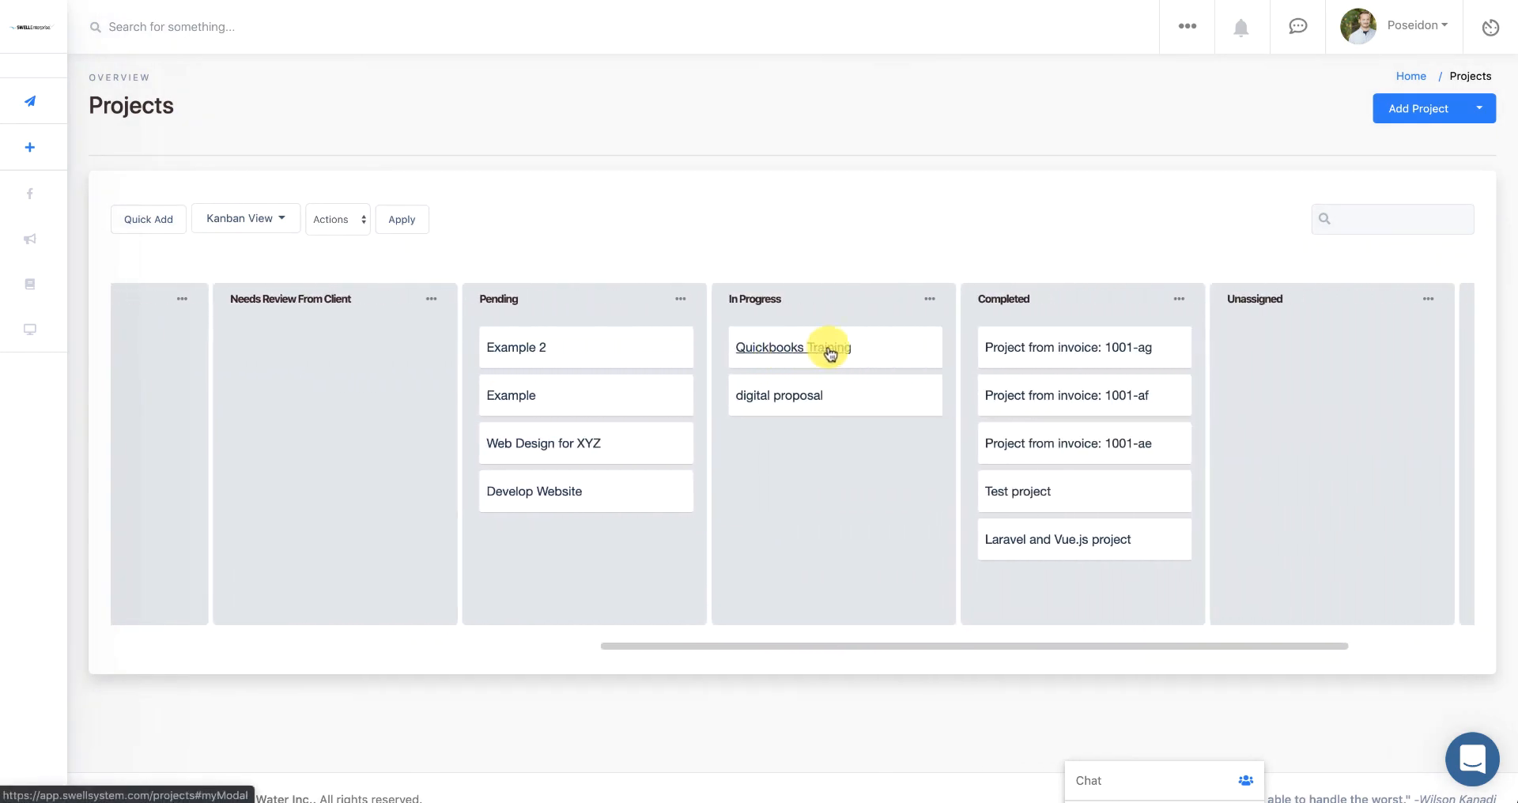
mouse_move(905, 352)
left_mouse_down()
mouse_move(1050, 345)
mouse_move(905, 345)
left_mouse_up()
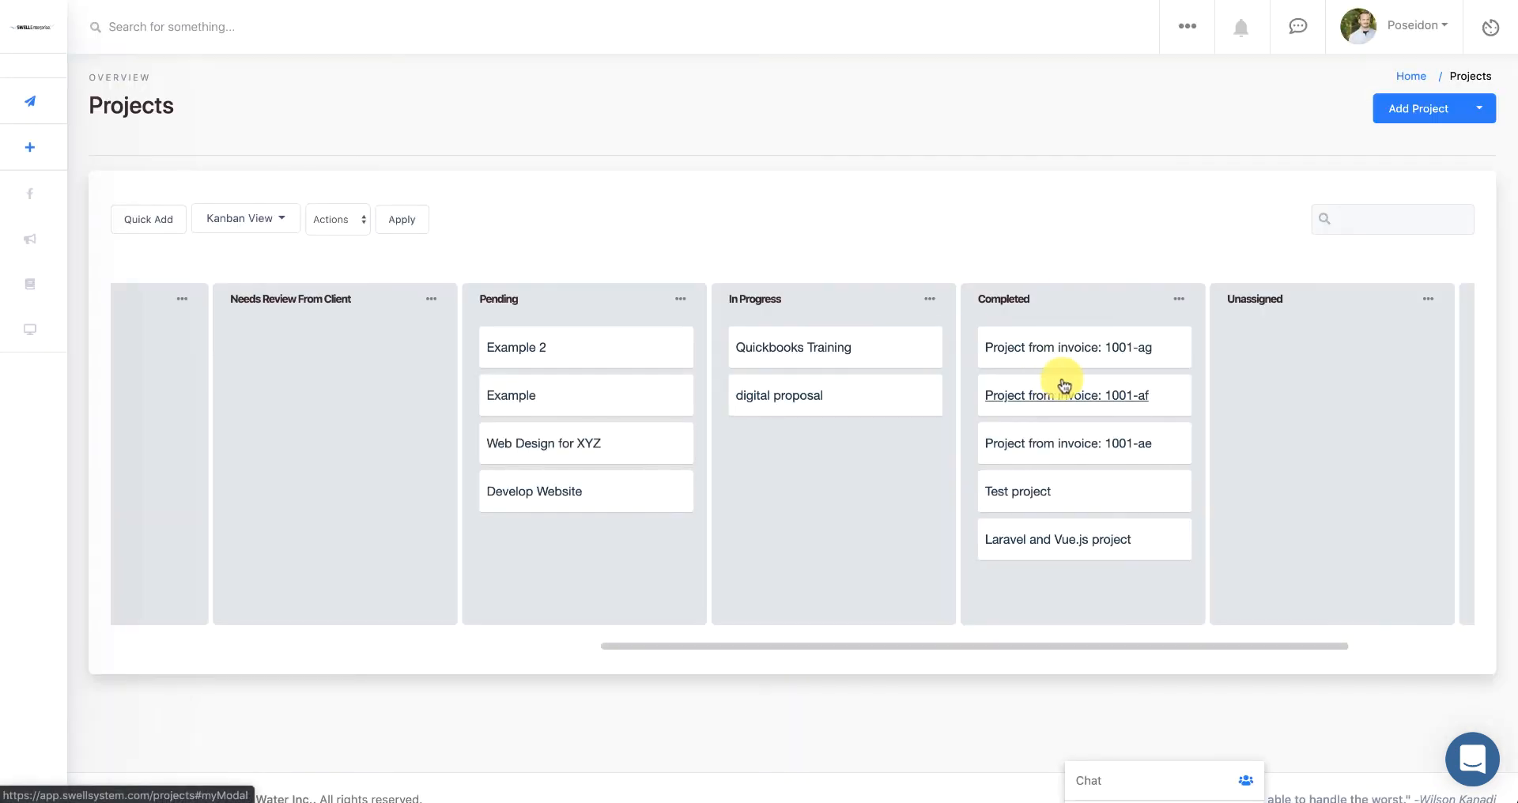